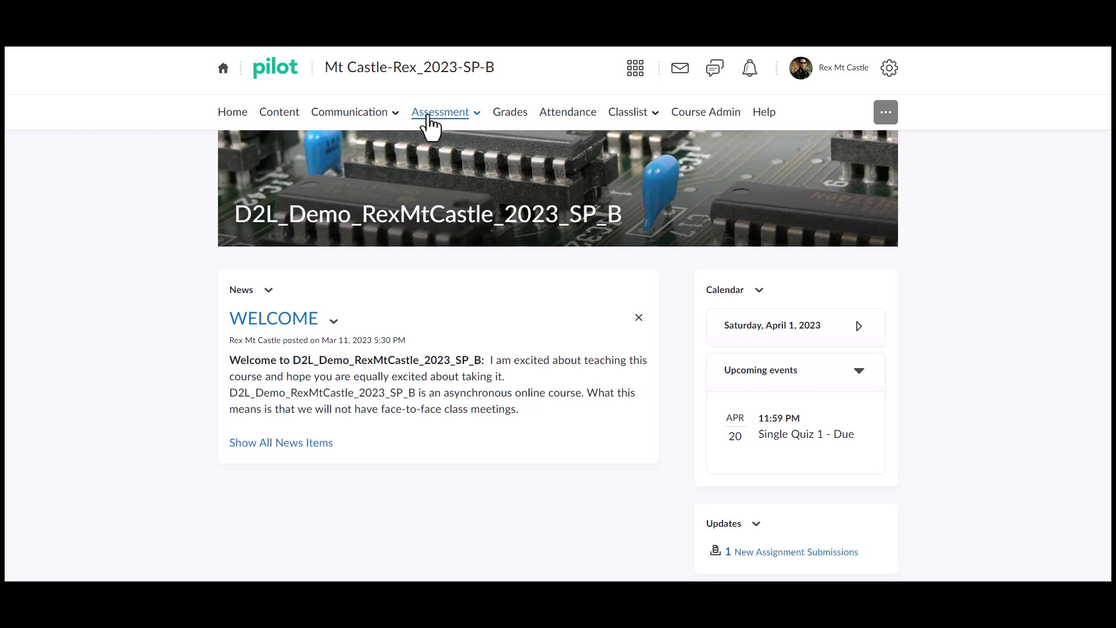
Start a new dropbox assignment folder in the course content's Introduction to Operating Systems module
click(285, 115)
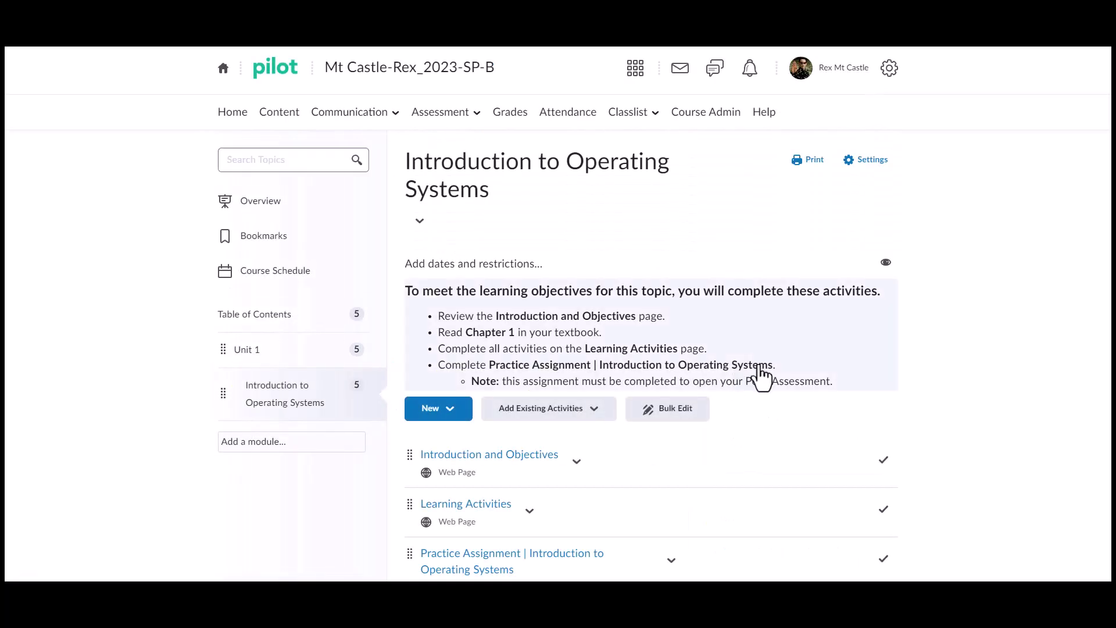
scroll(762, 375, down, 3)
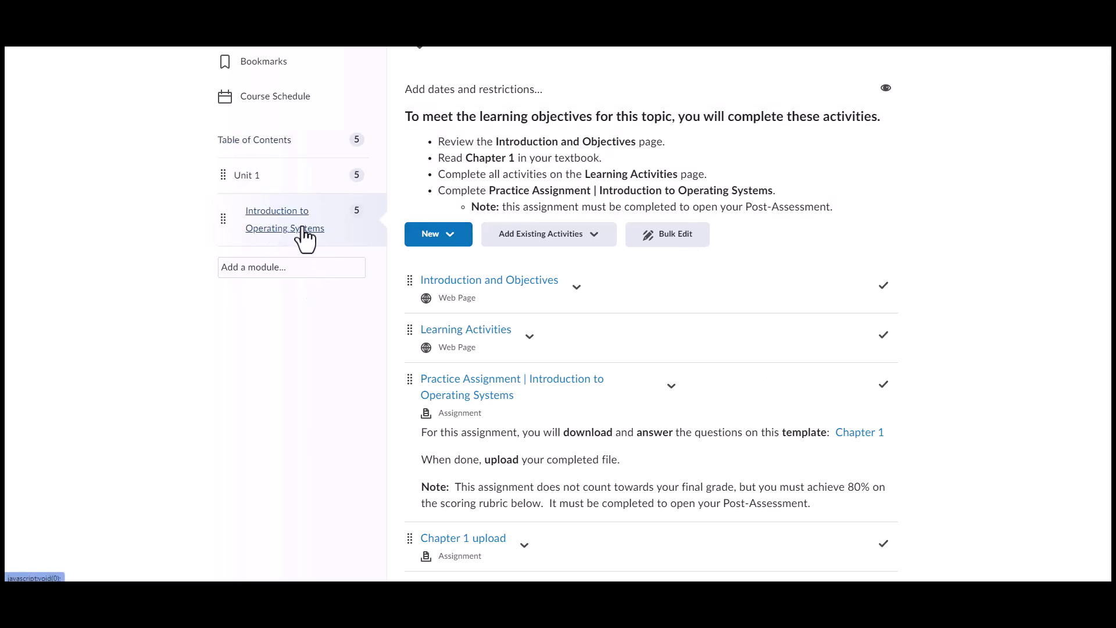
click(454, 249)
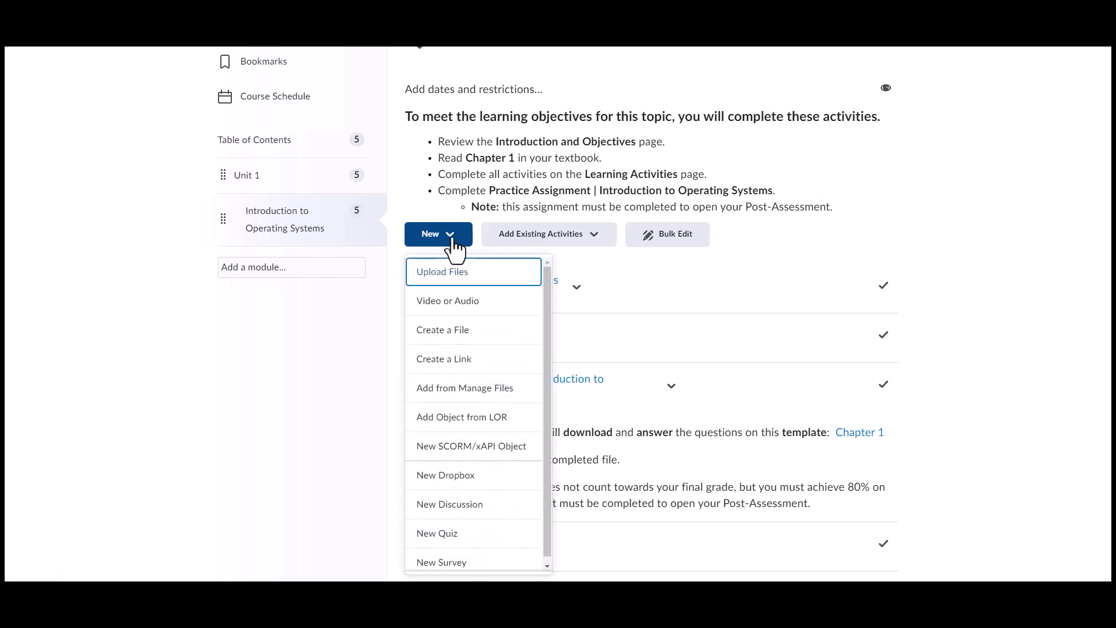
click(457, 481)
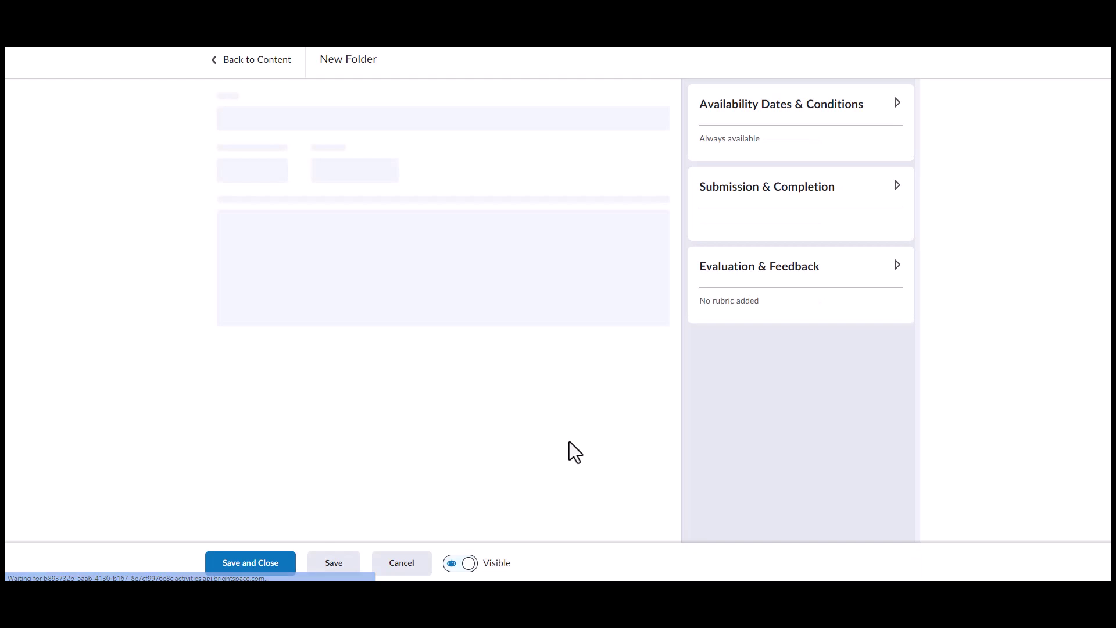
Name the folder "Assignment 2" and enter the instructions "Please Upload your answer here"
drag(263, 117, 197, 113)
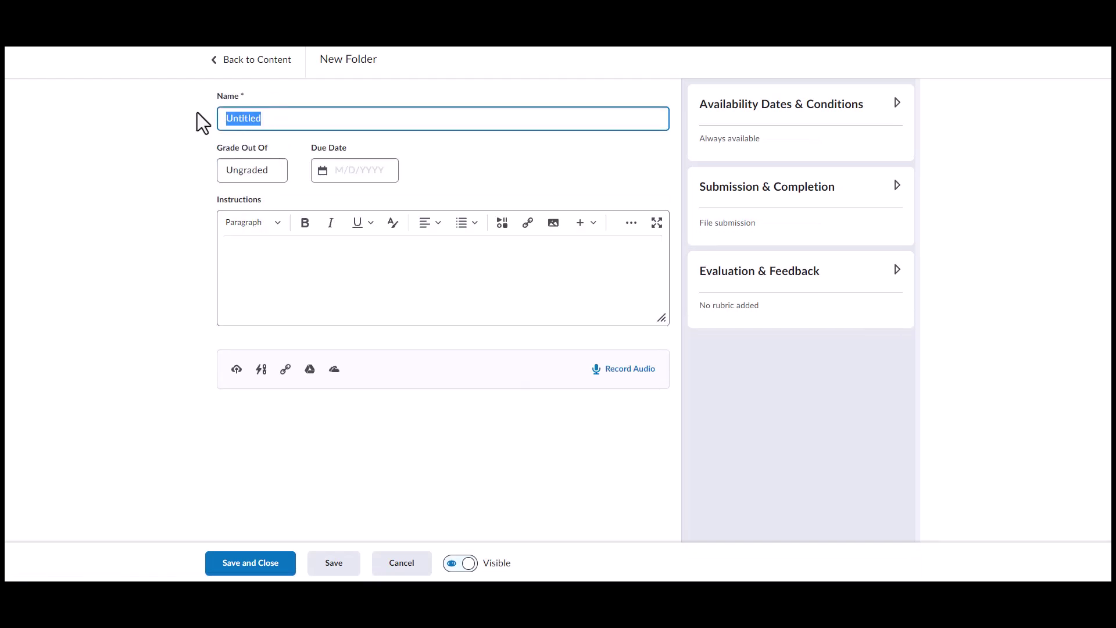
text(Assignment 2)
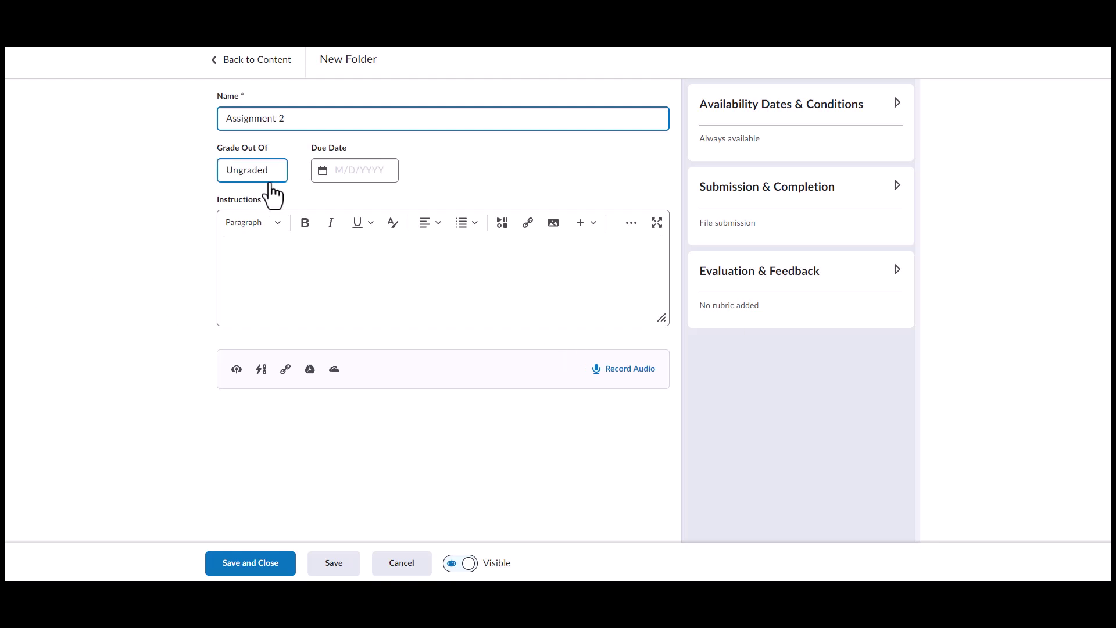
click(259, 245)
text(Pl)
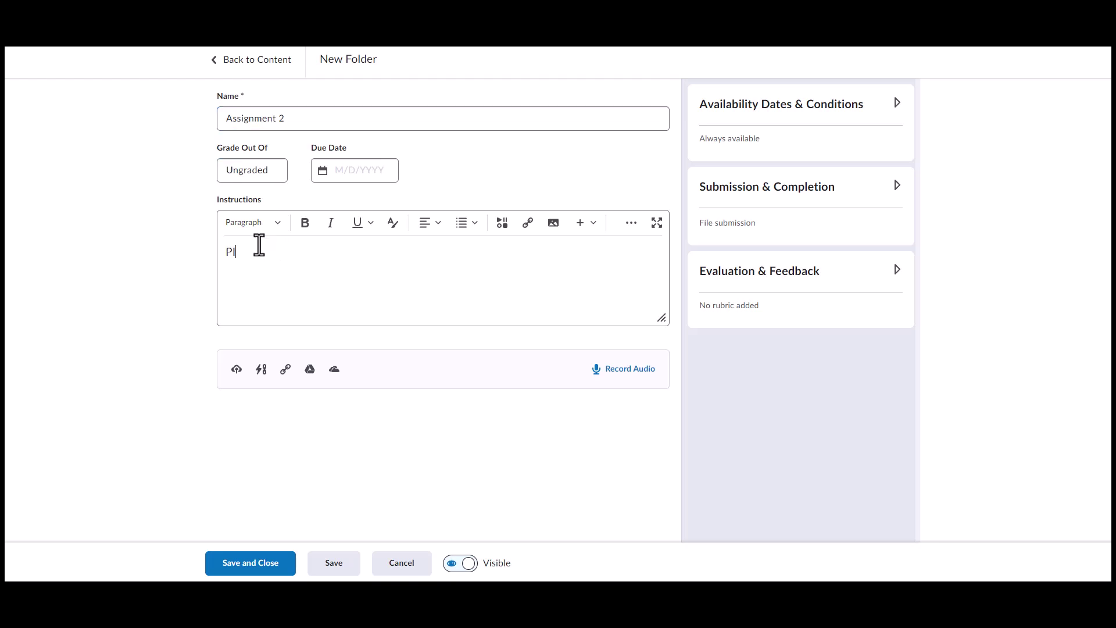
text(ease Upload your answer here)
Set the assignment's availability start date to 3/31/2023
click(897, 103)
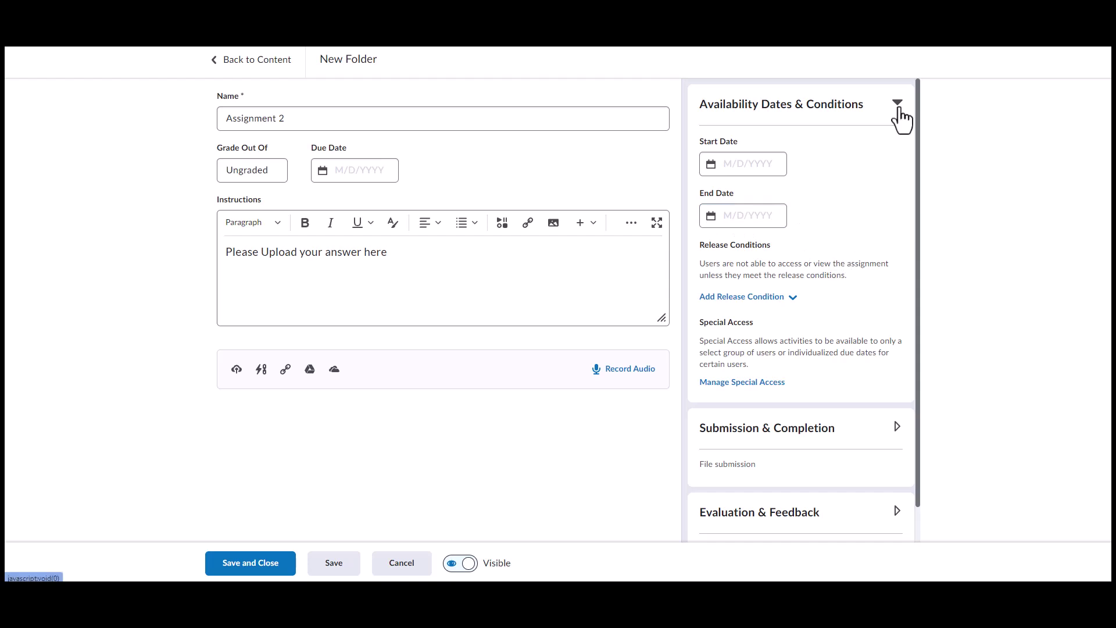
click(721, 165)
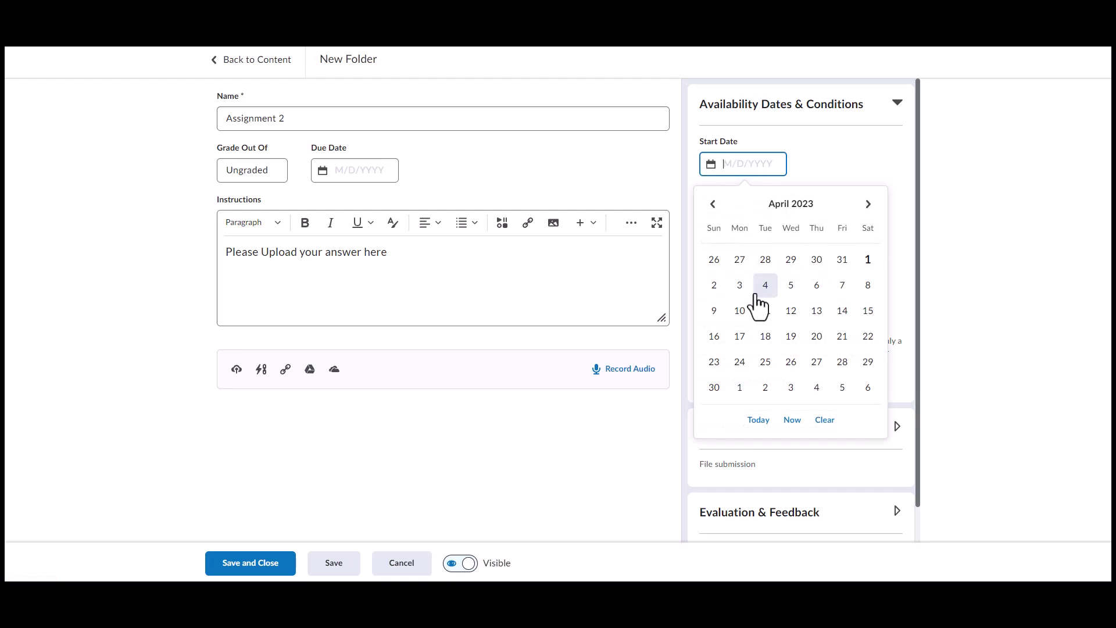
click(843, 260)
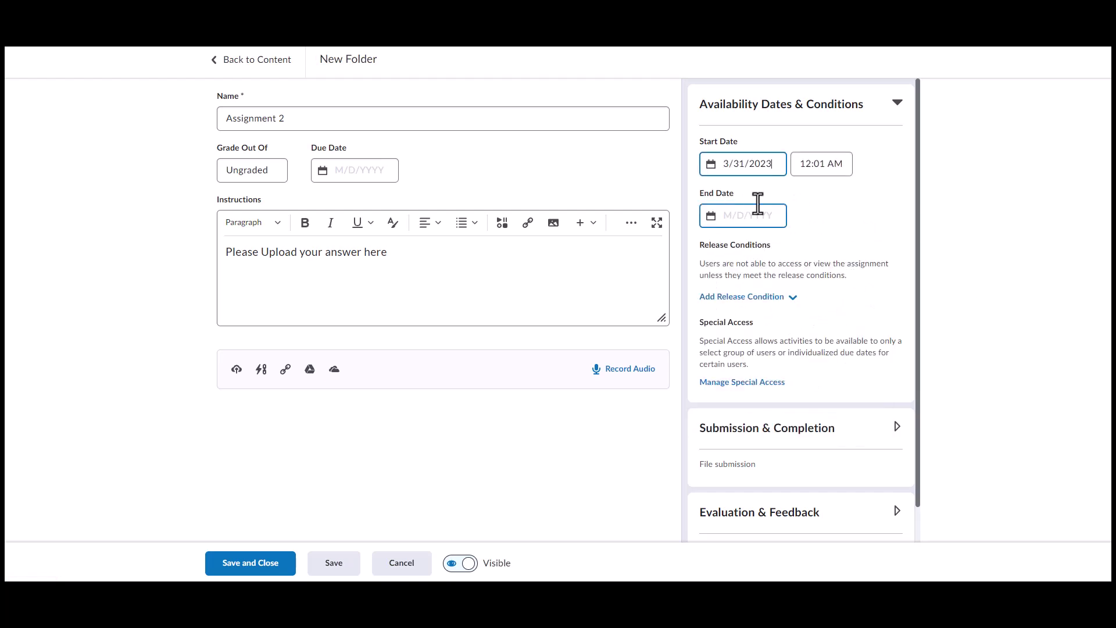
click(896, 107)
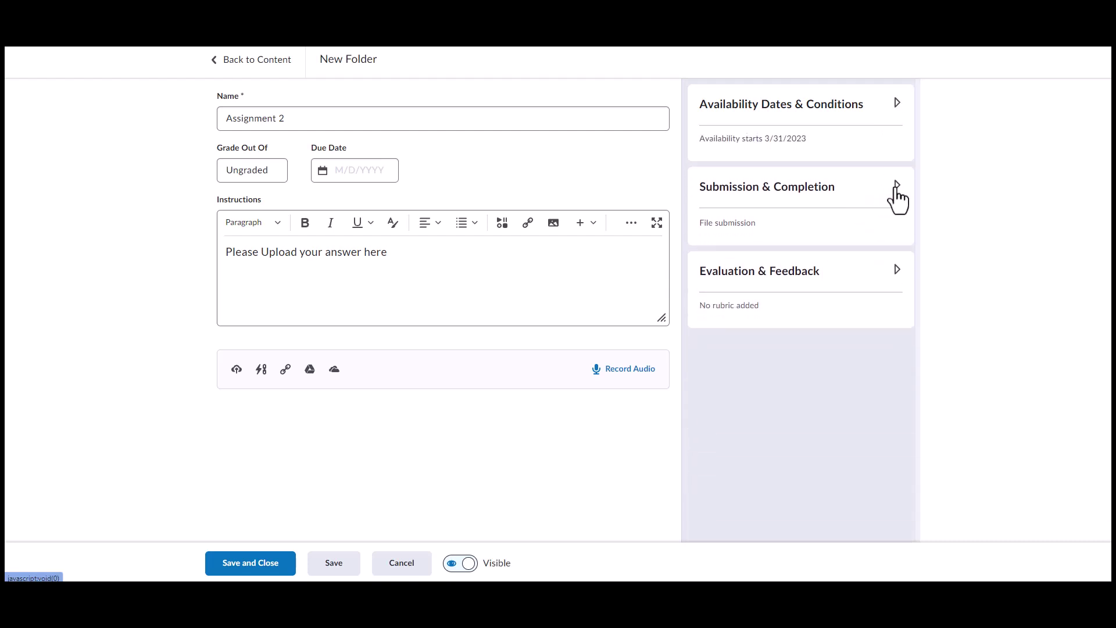
Check the available categories and choose File submission as the assignment's submission type
click(894, 189)
scroll(865, 259, down, 1)
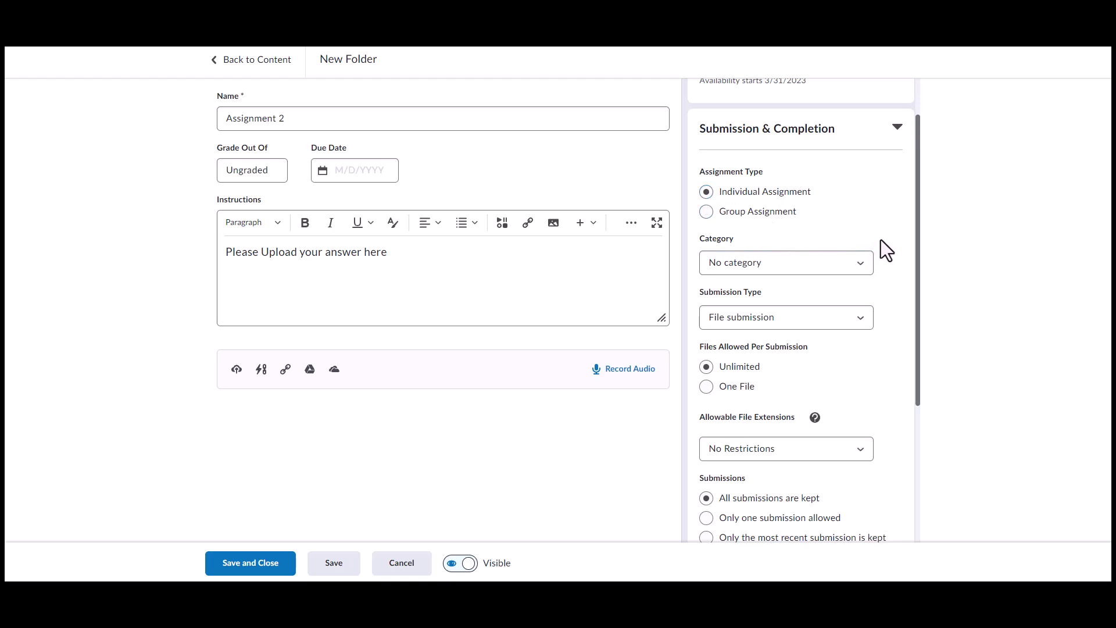
scroll(880, 241, down, 2)
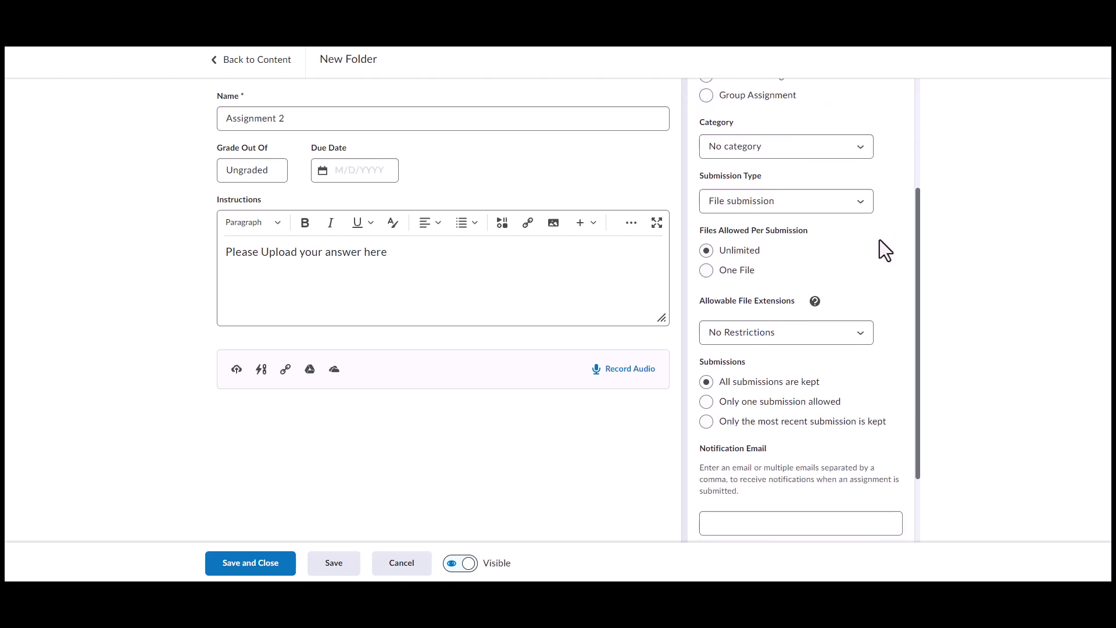
click(857, 149)
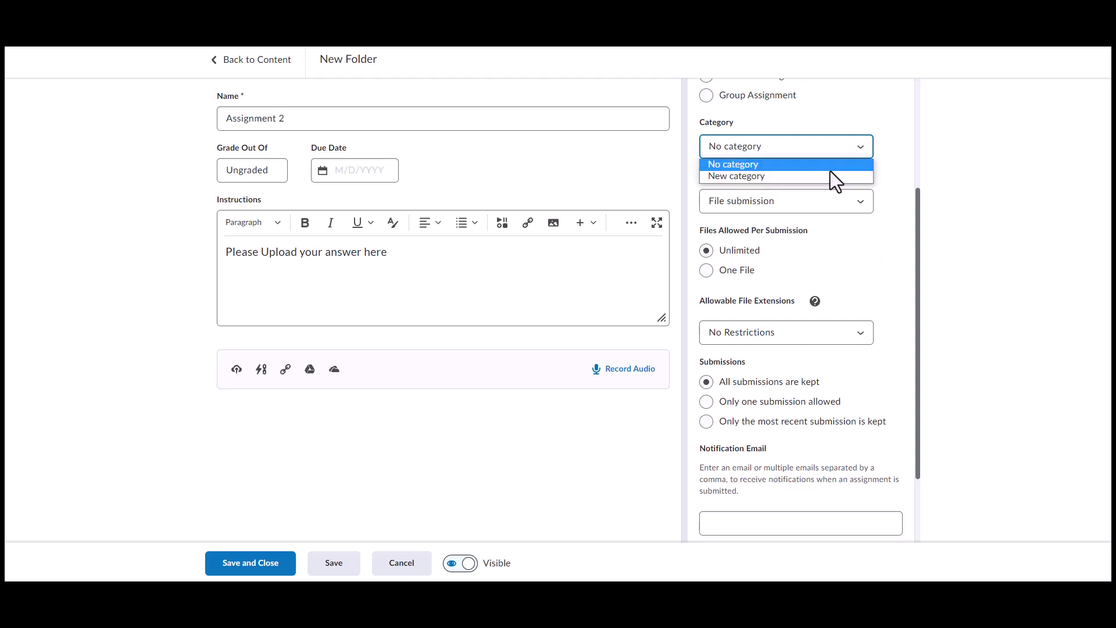
click(882, 124)
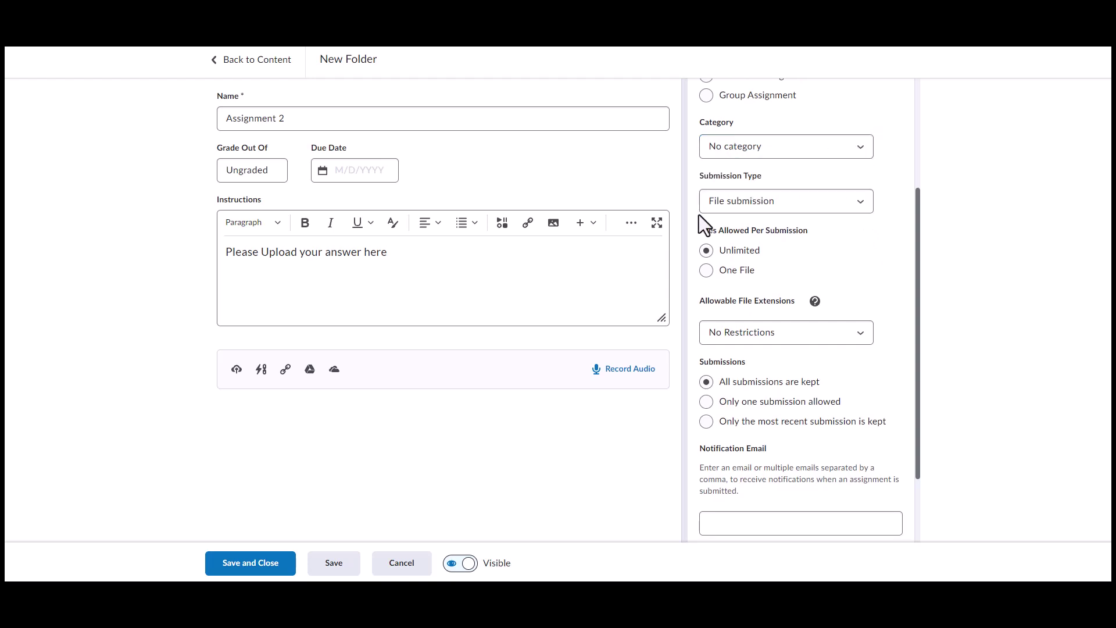
click(751, 208)
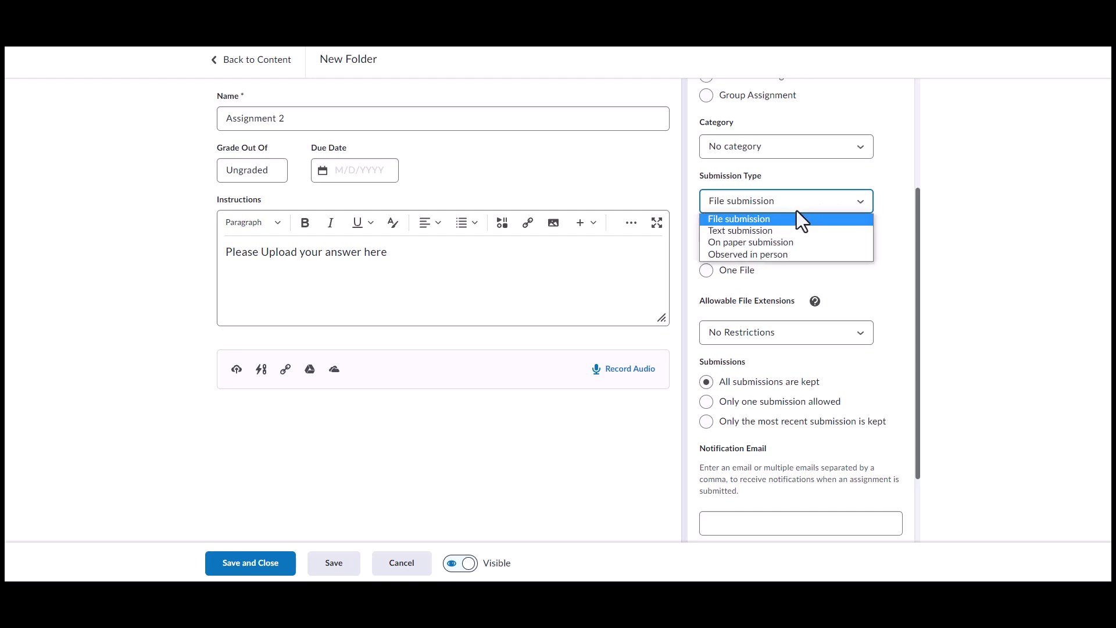
click(734, 220)
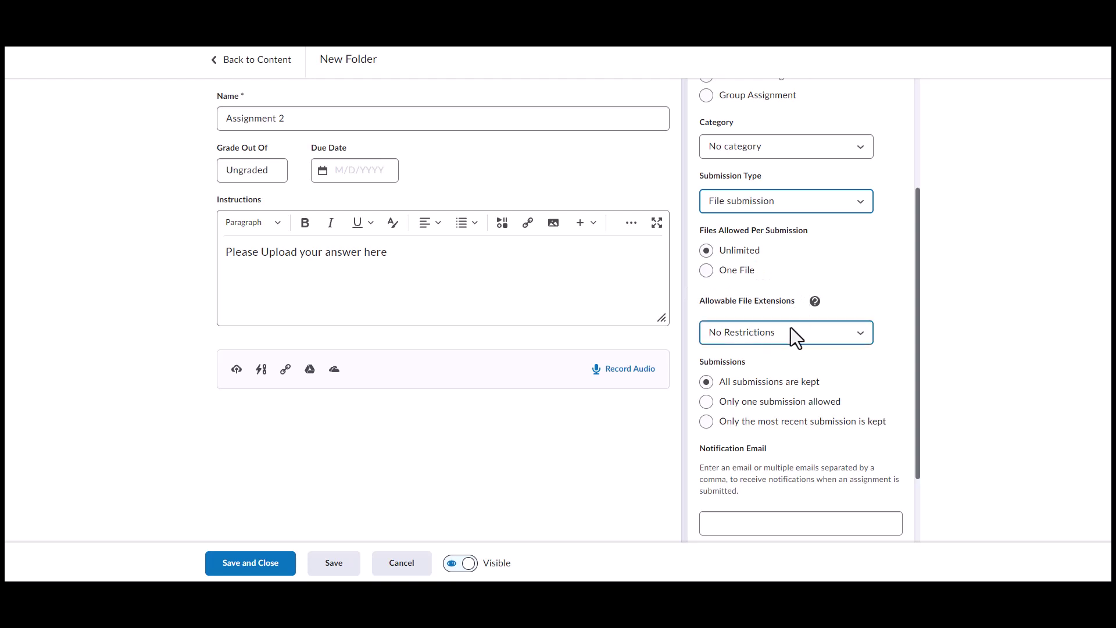
Examine the allowable file extensions, the submission retention choices and the notification email setting
click(844, 336)
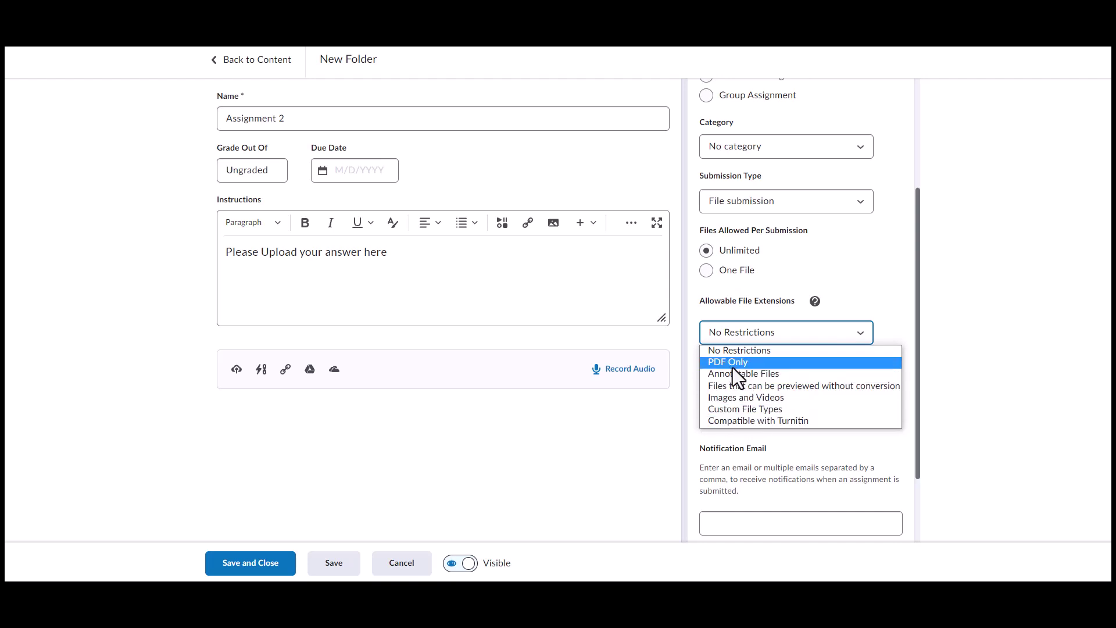
click(872, 298)
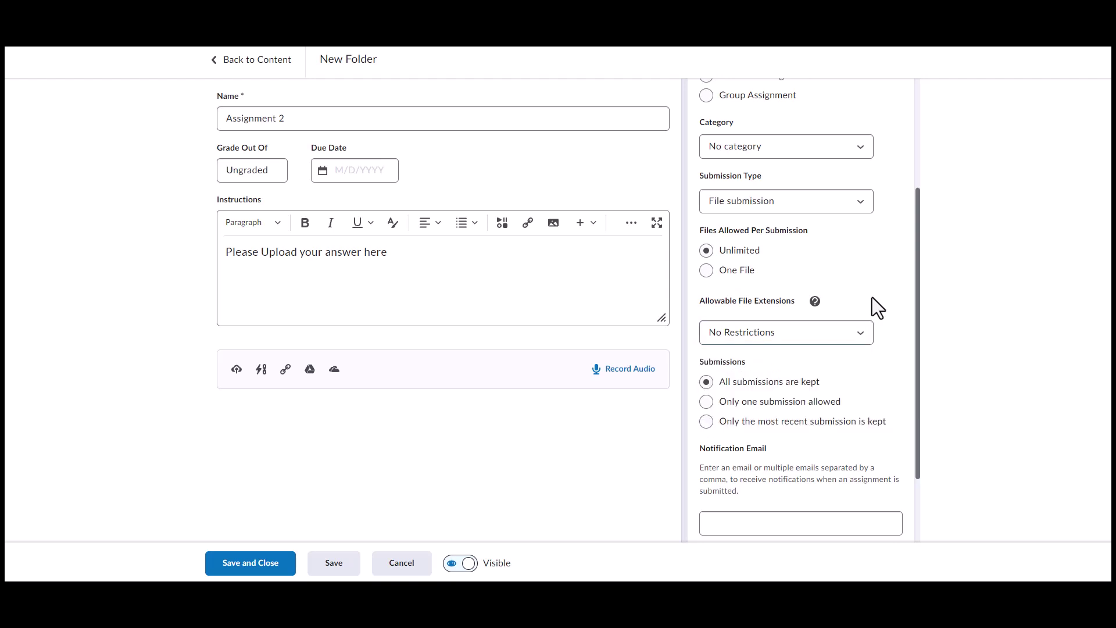
scroll(849, 325, down, 2)
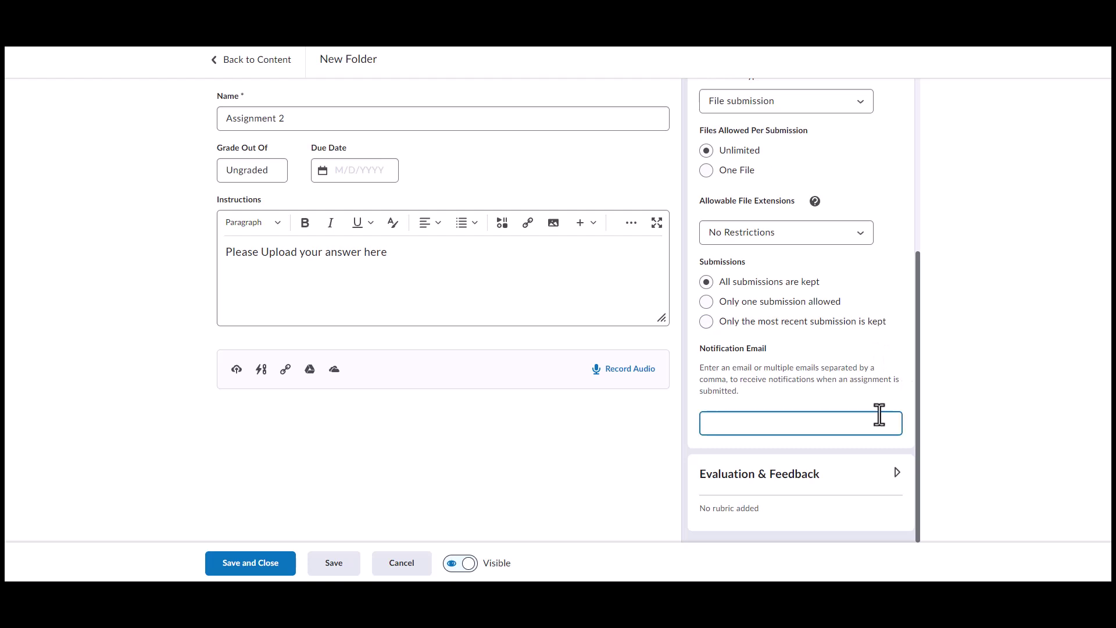
scroll(883, 397, up, 1)
scroll(883, 396, up, 5)
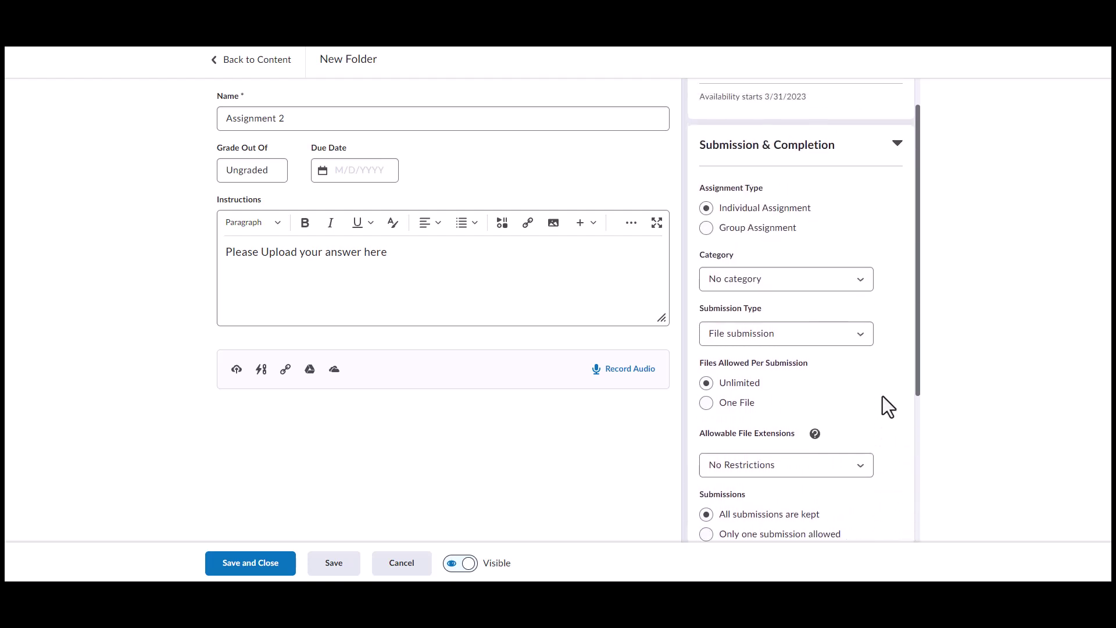
click(896, 187)
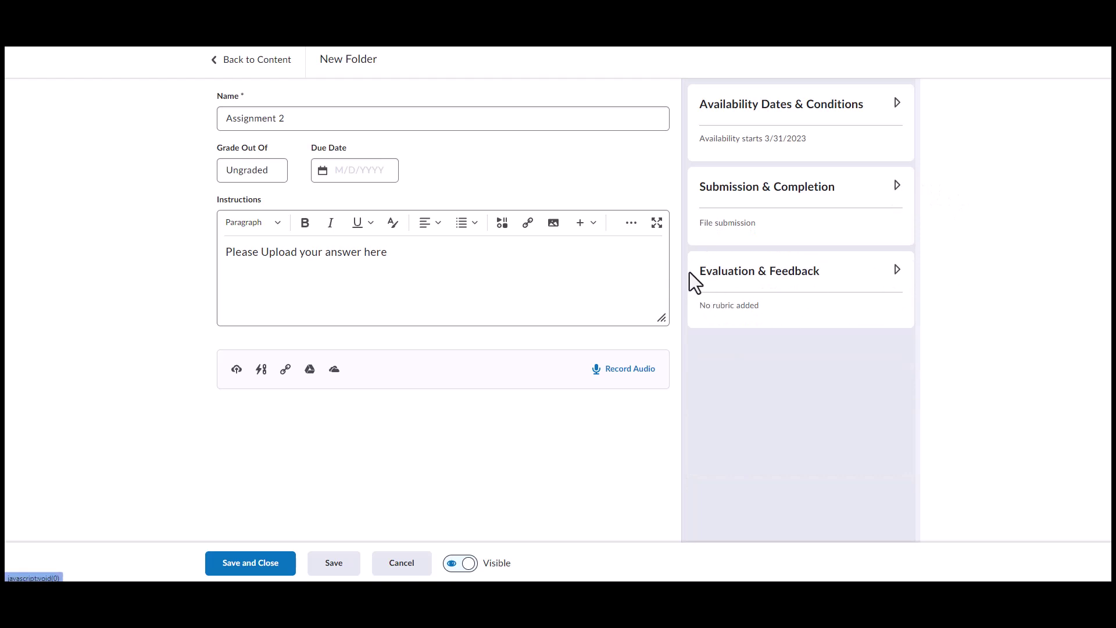
Create a new rubric for the assignment and name it "Assignment 2 Rubric"
click(897, 271)
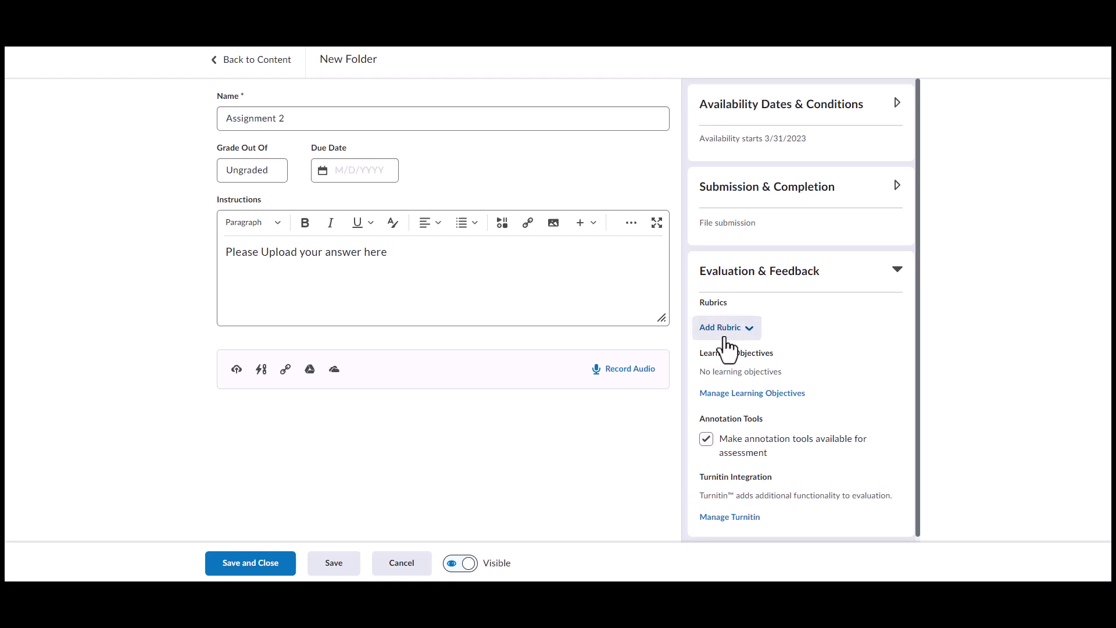
click(742, 332)
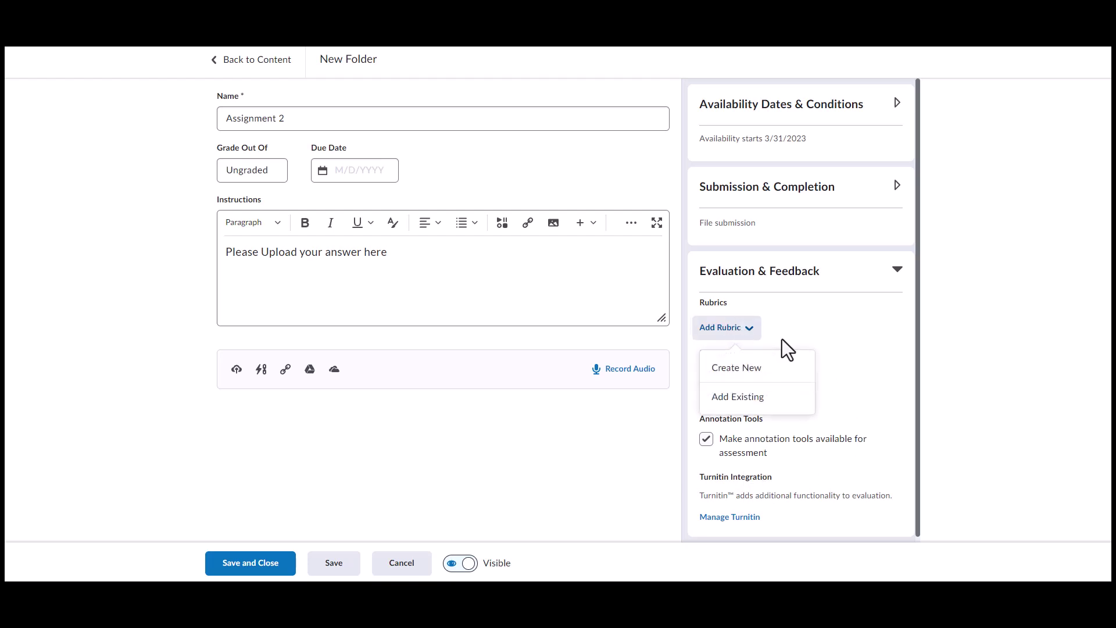
click(727, 367)
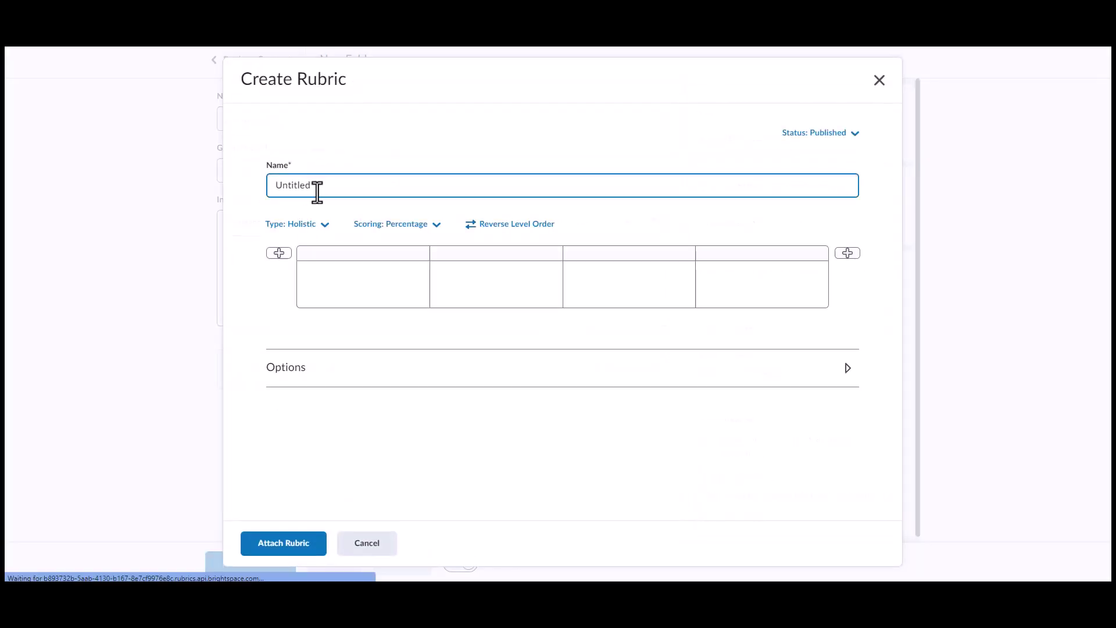
drag(326, 185, 197, 187)
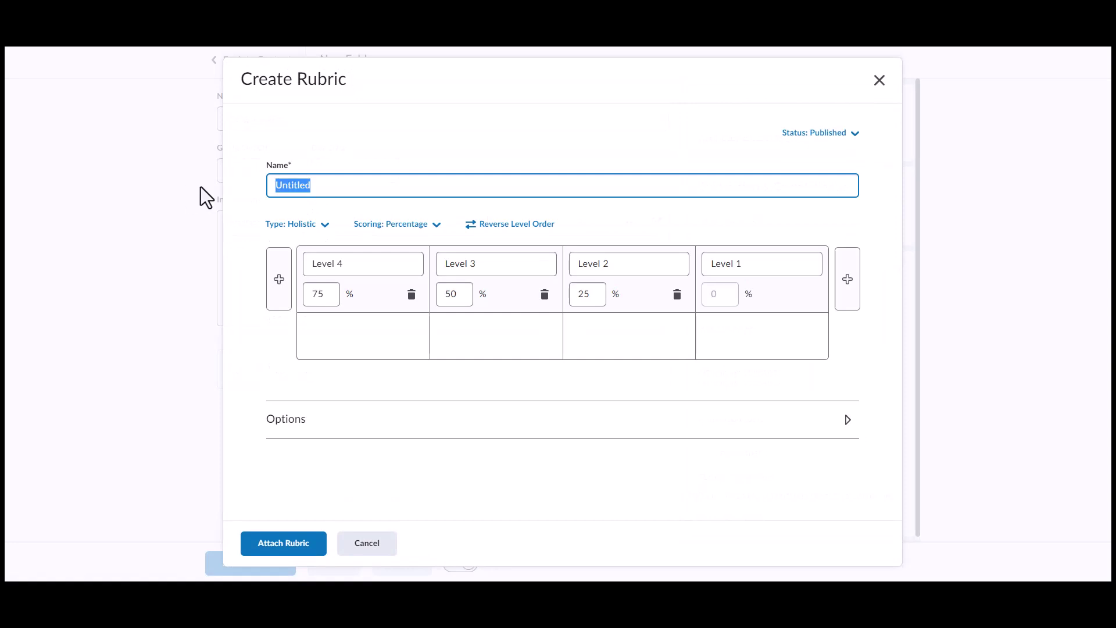
text(Assign)
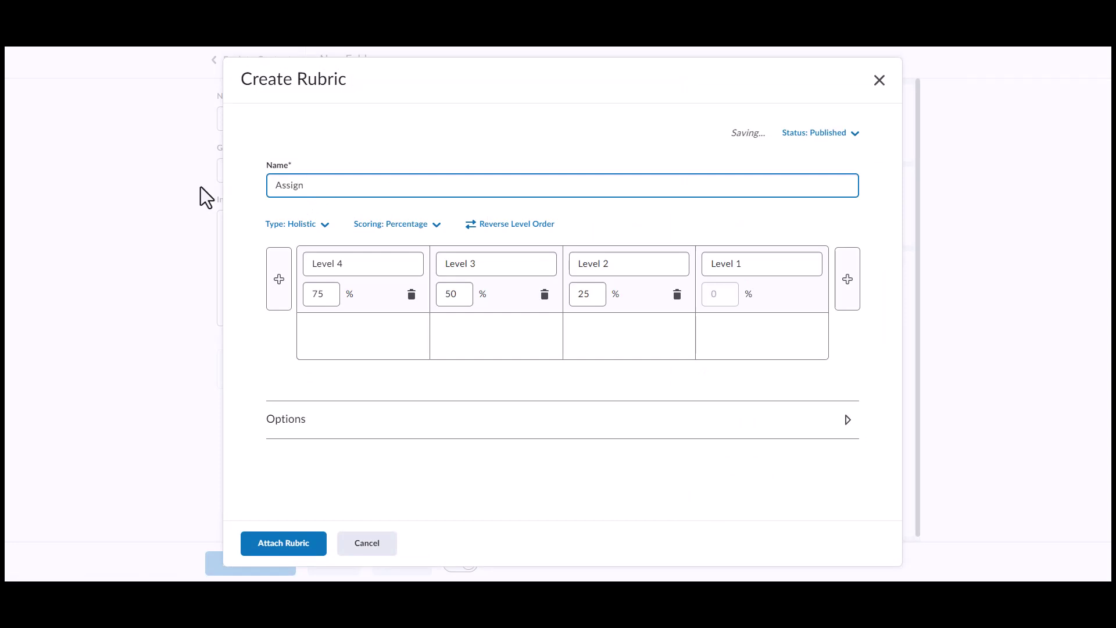
text(ment 2 Rubric)
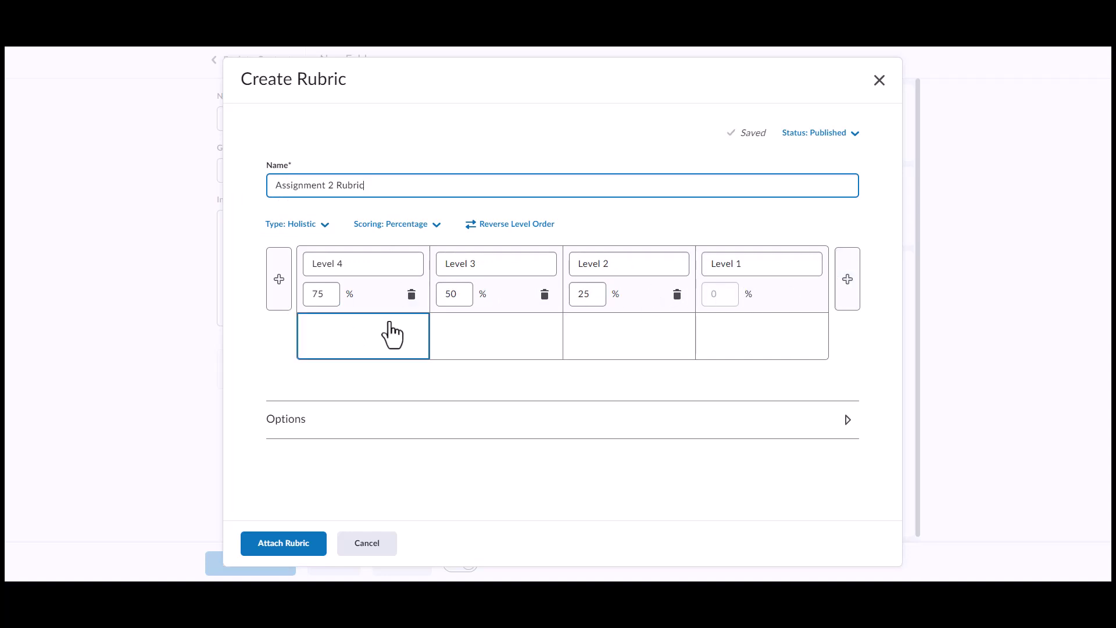
Add a rubric level before Level 4 and name it "Level 5"
click(331, 345)
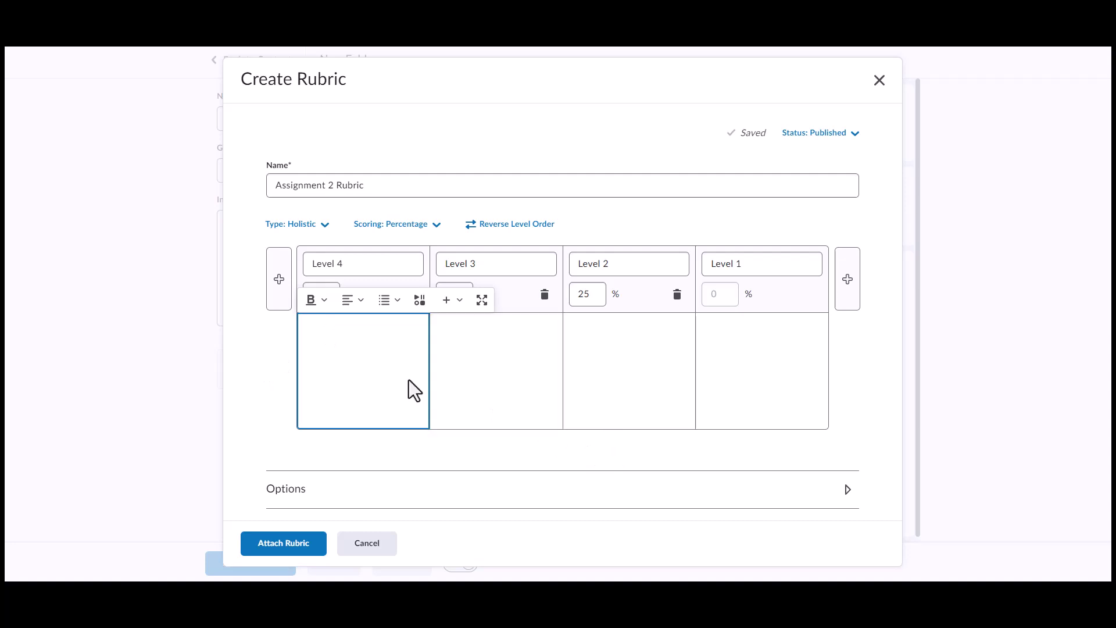
click(278, 284)
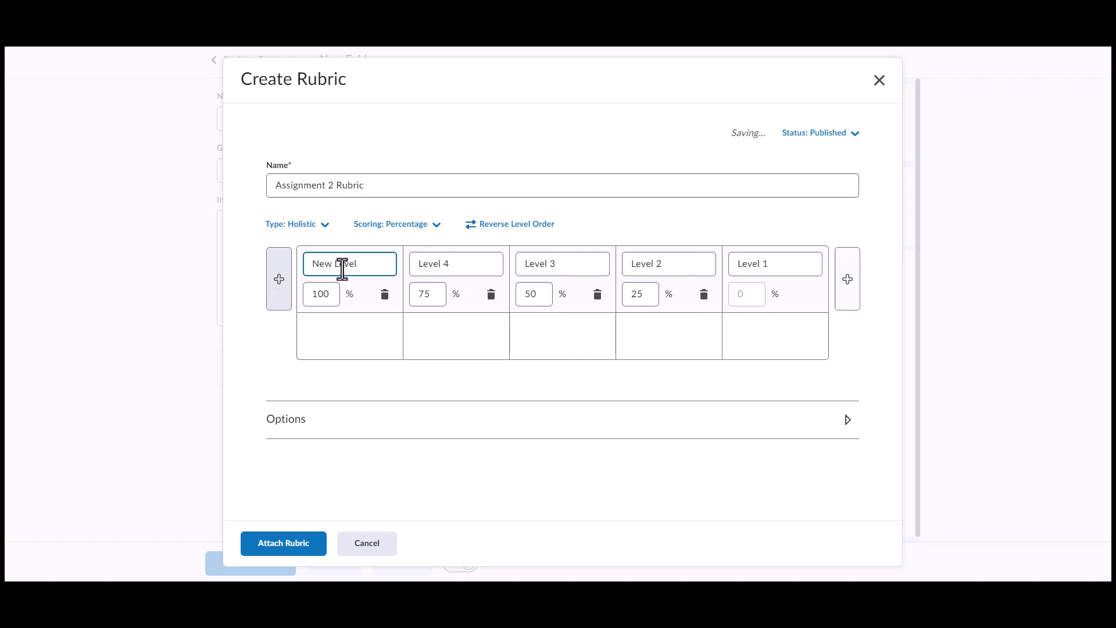
click(362, 265)
drag(362, 265, 302, 262)
text(Leve)
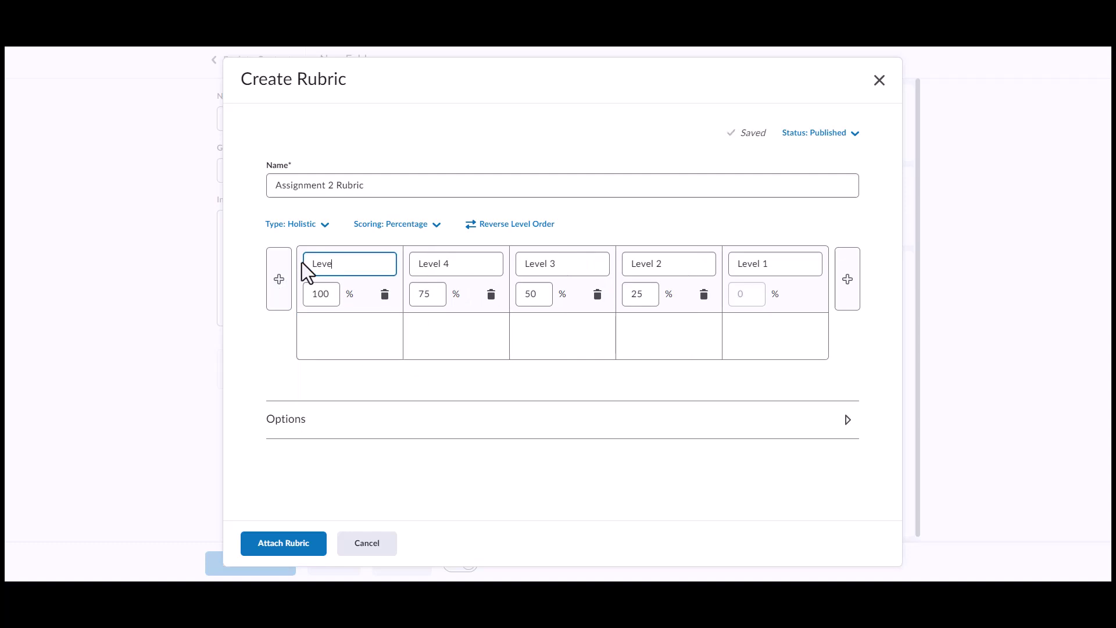
text(l 5)
Describe Level 5 as "Everything was perfect great job" and Level 4 as "Missing 1 item" in the rubric
click(356, 352)
click(336, 343)
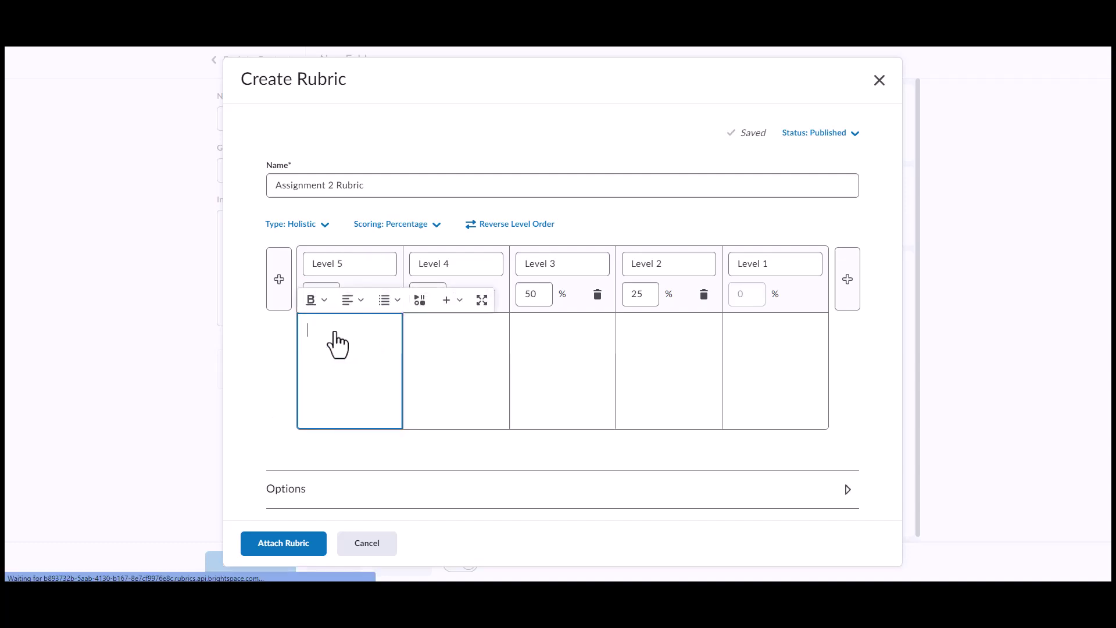
text(Everything was perfect great job)
click(450, 356)
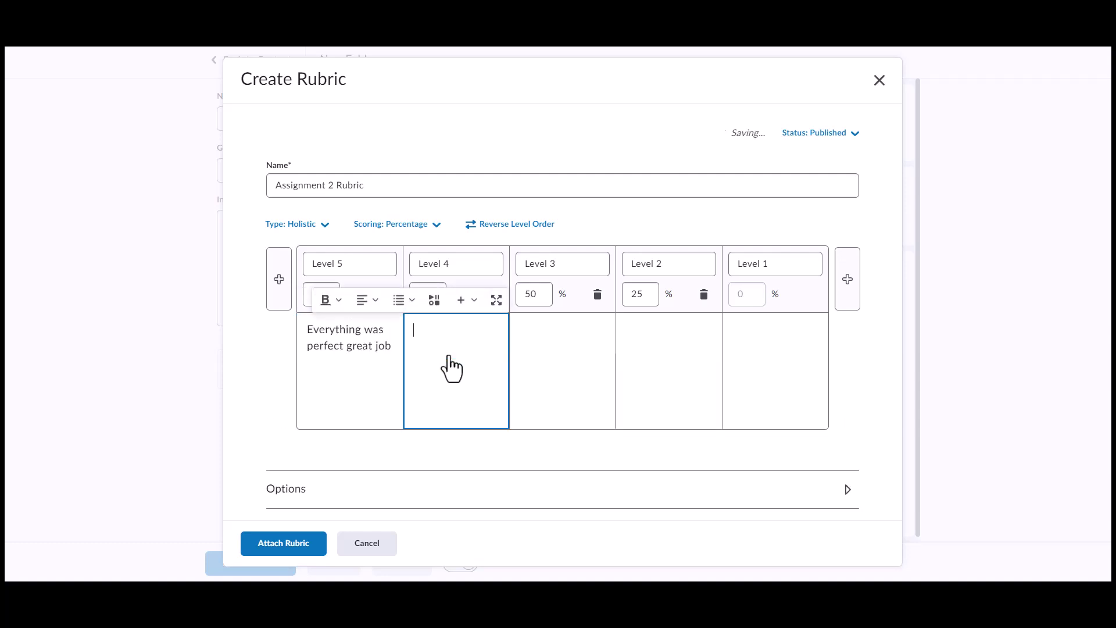
text(Missing 1em)
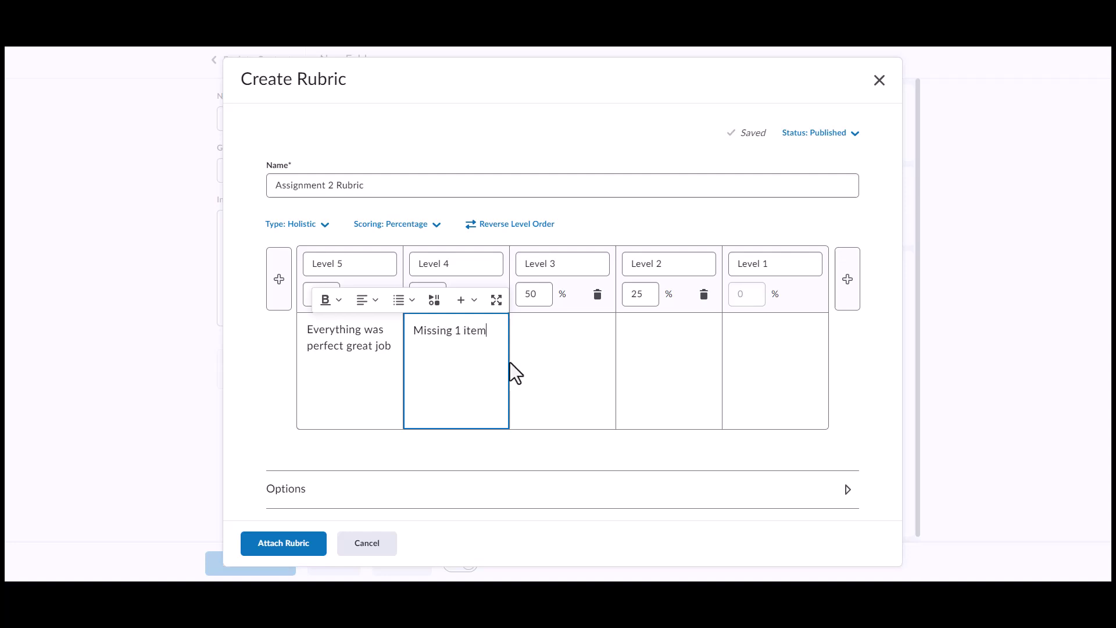
Describe Level 3 as "Missing 2 items", Level 2 as "Missing 3 or more" and Level 1 as "No evidence"
click(536, 354)
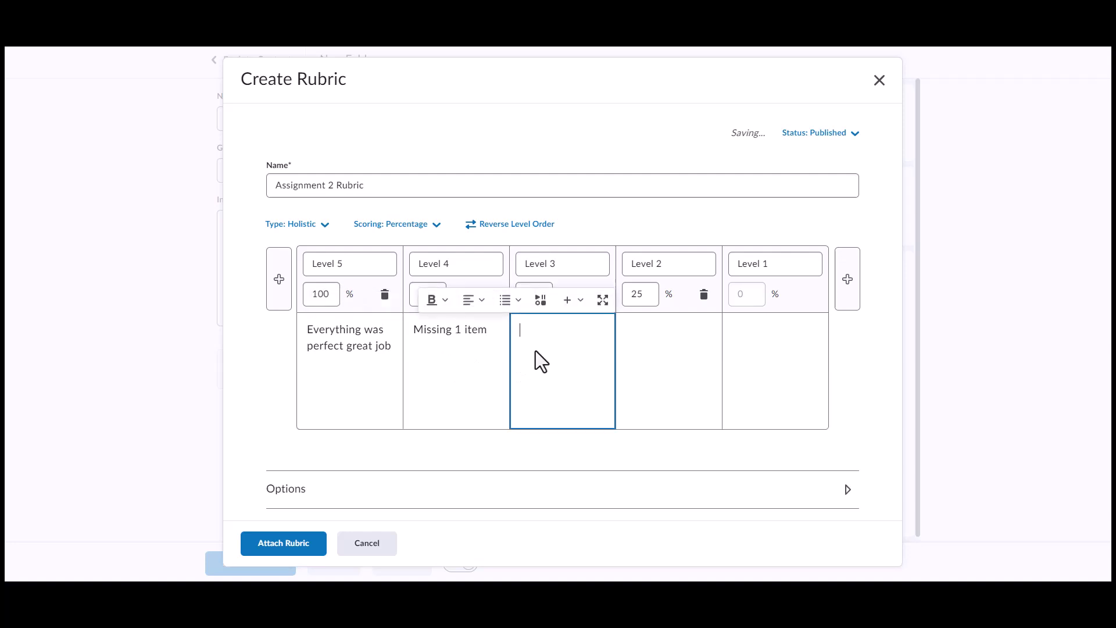
text(Missing 2 items)
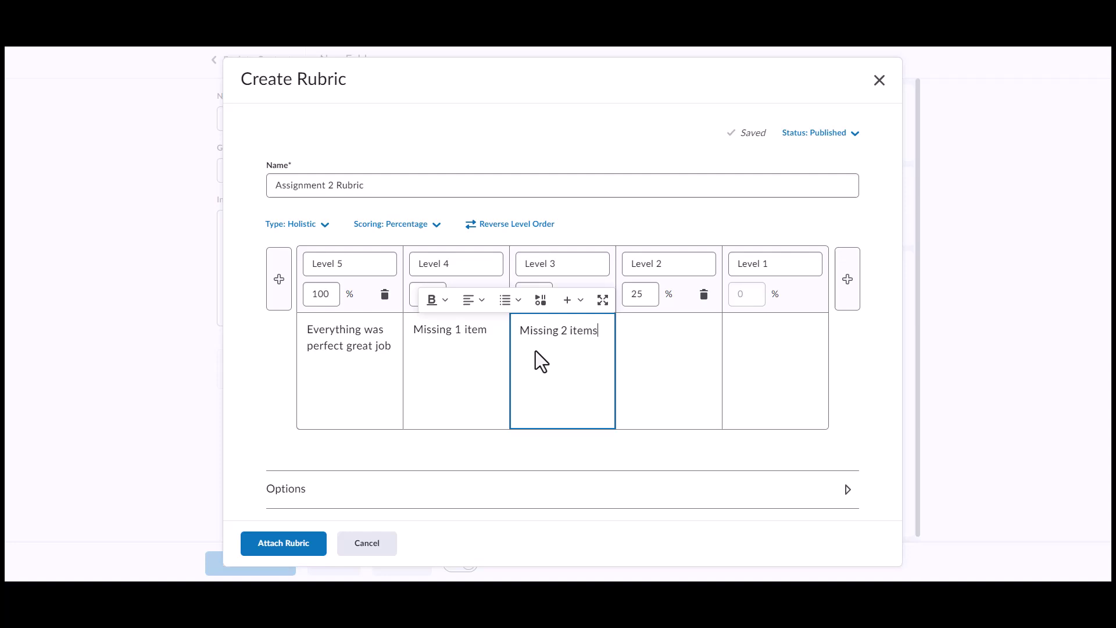
click(631, 376)
click(654, 337)
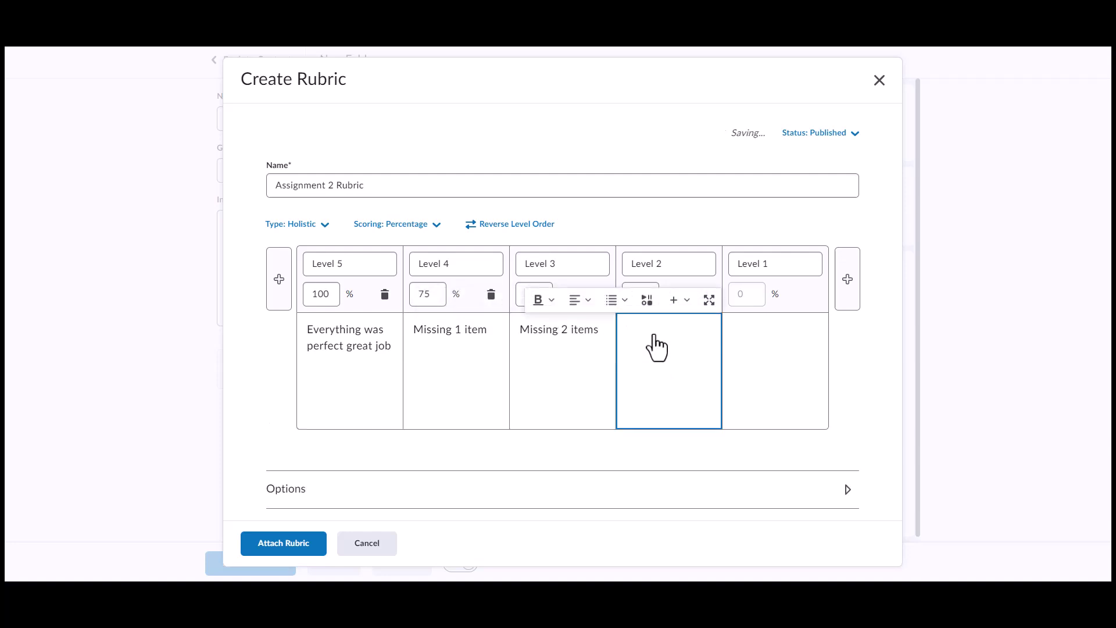
text(Missing 3 or more)
click(743, 368)
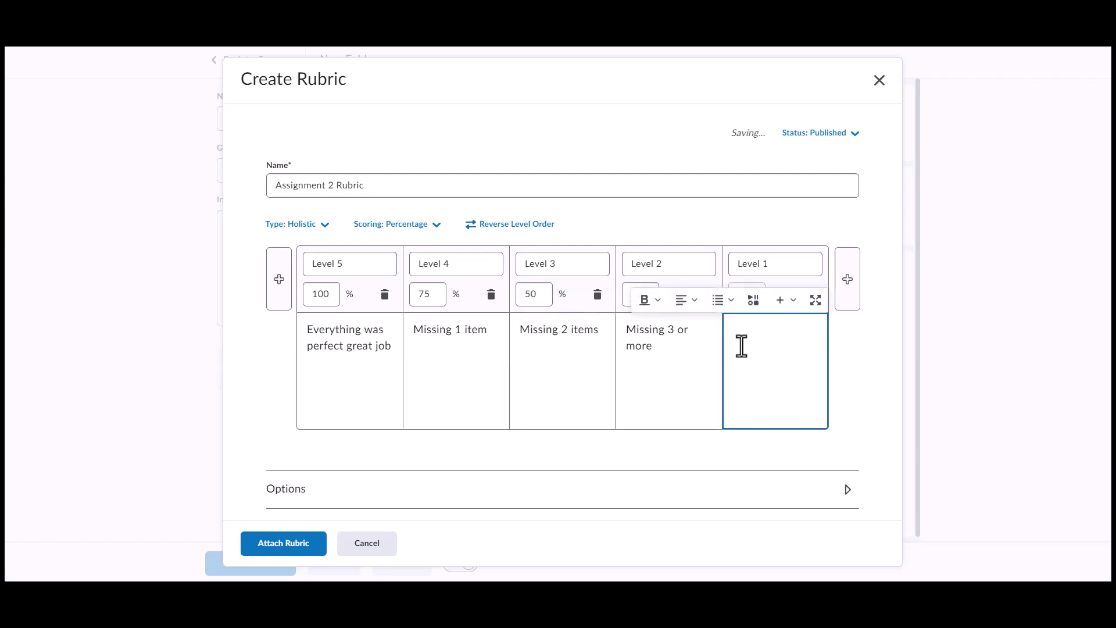
text(No evidence)
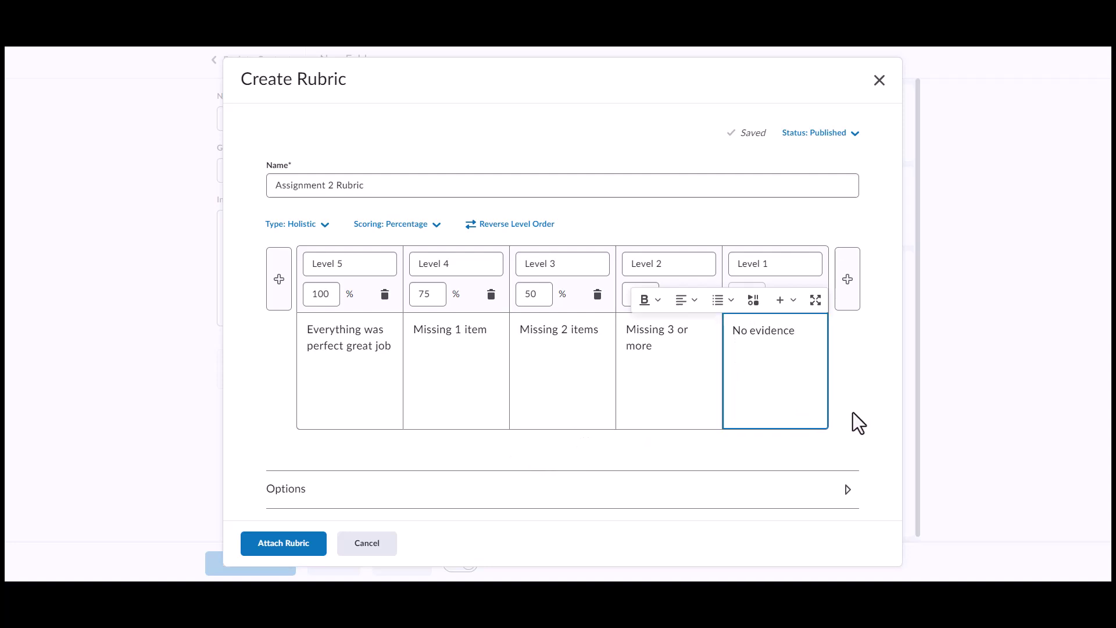
Review the rubric's visibility, description and advanced availability options, and attach the rubric to the assignment
click(846, 491)
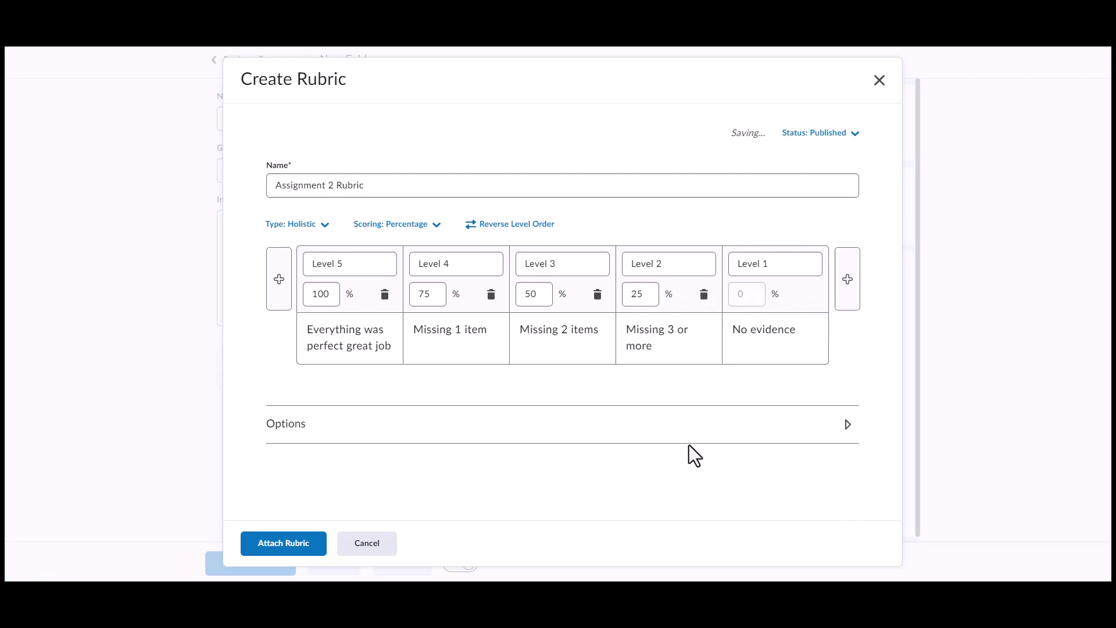
click(844, 431)
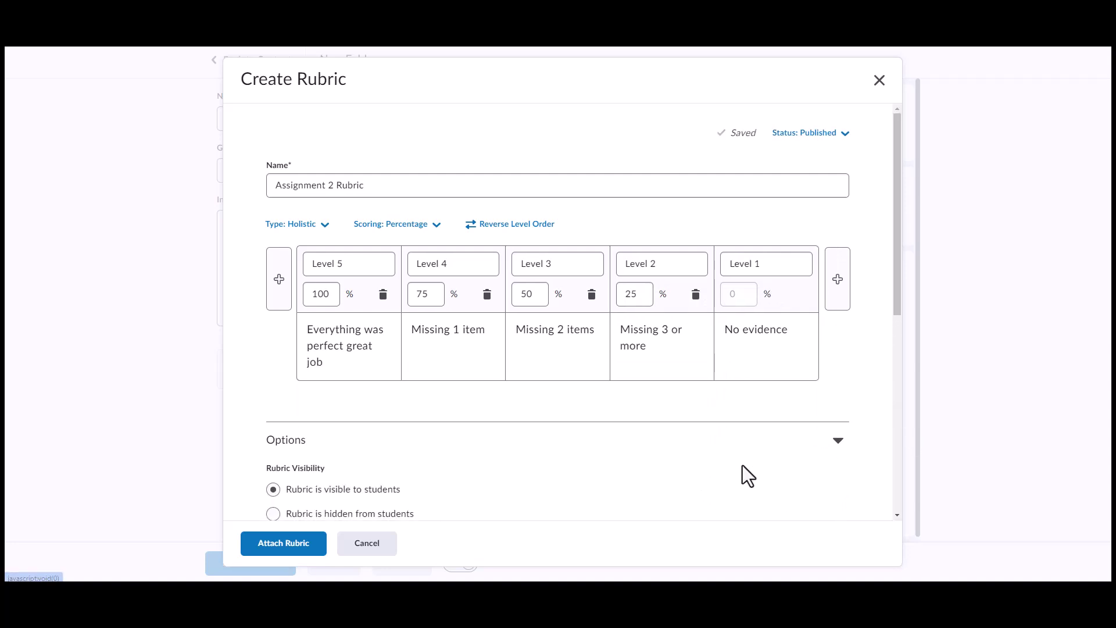
scroll(626, 457, down, 3)
scroll(532, 410, down, 1)
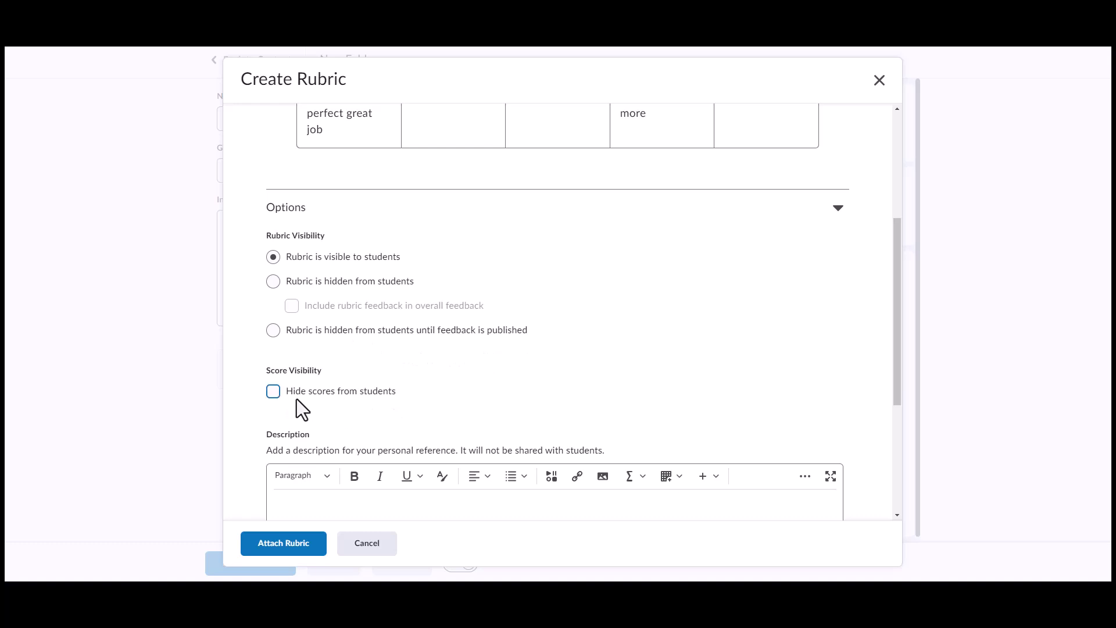
scroll(589, 395, down, 3)
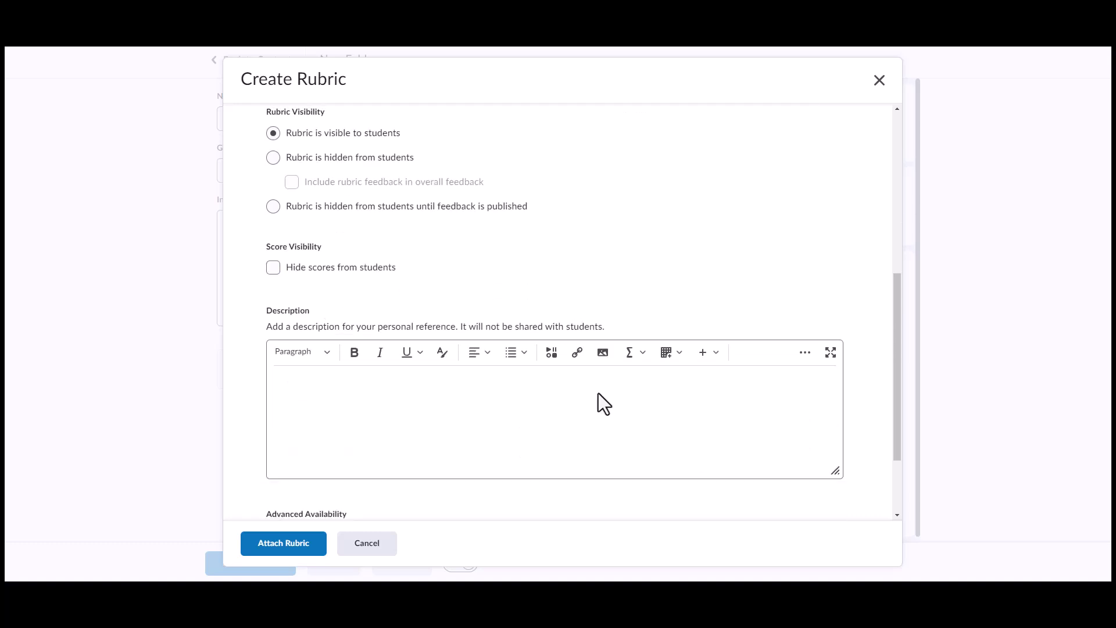
scroll(473, 370, down, 1)
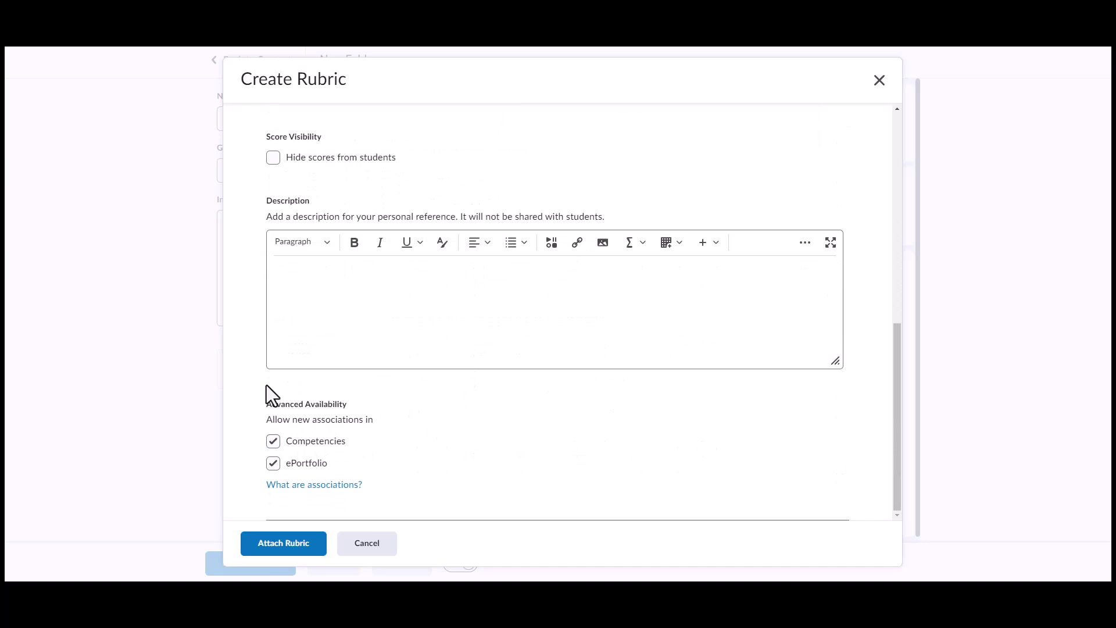
scroll(541, 424, up, 5)
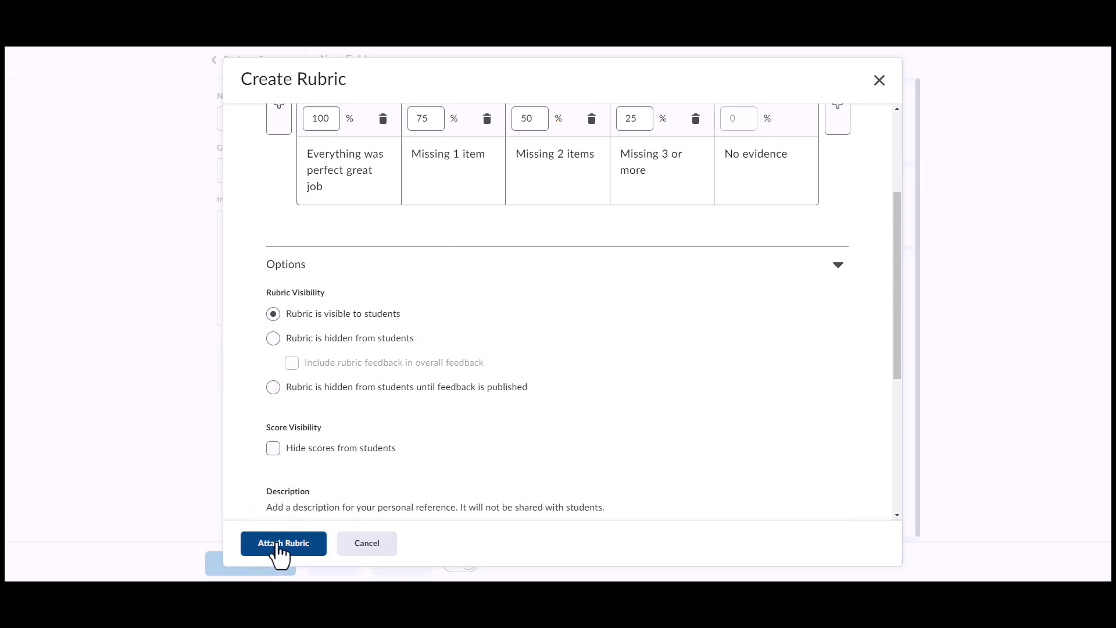
click(278, 545)
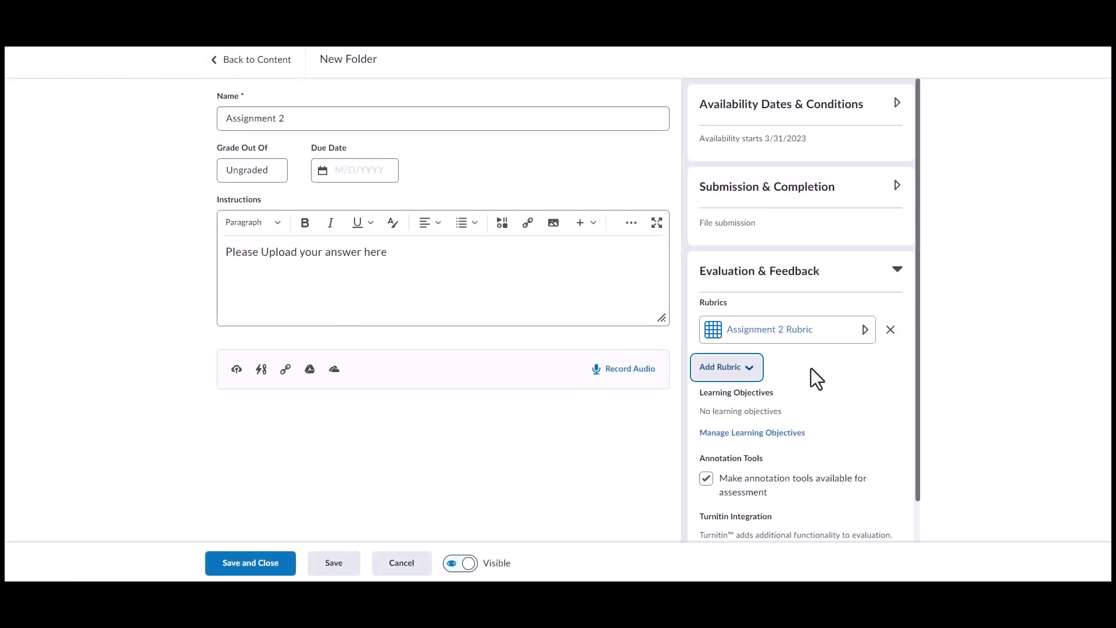
Enable the Turnitin Similarity Report for this folder and allow learners to see similarity scores in their submission folder
scroll(813, 370, down, 2)
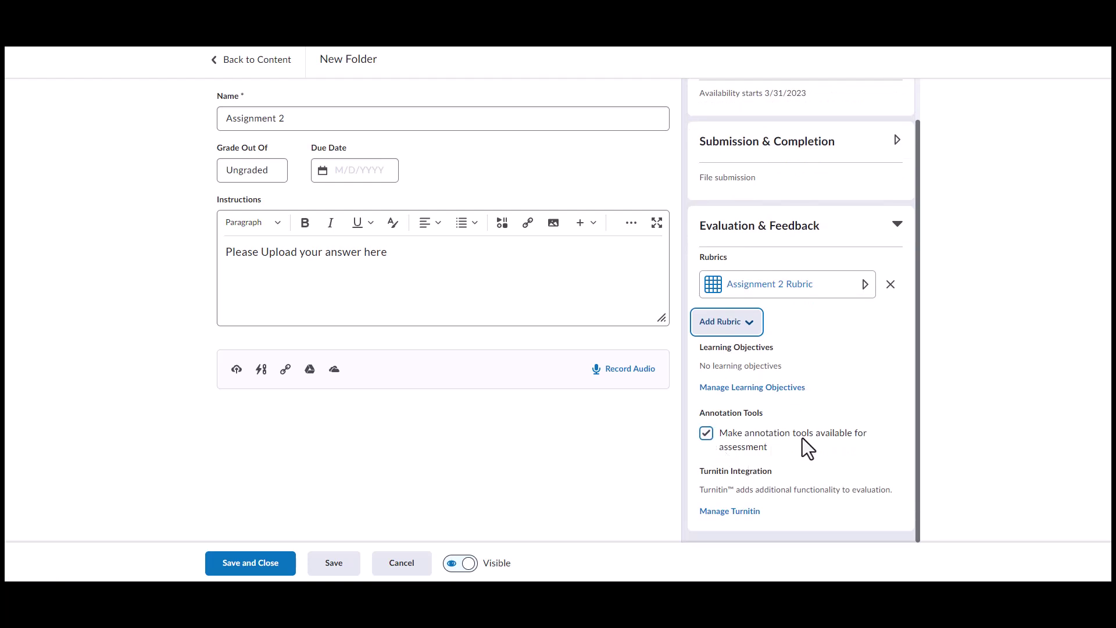
click(721, 516)
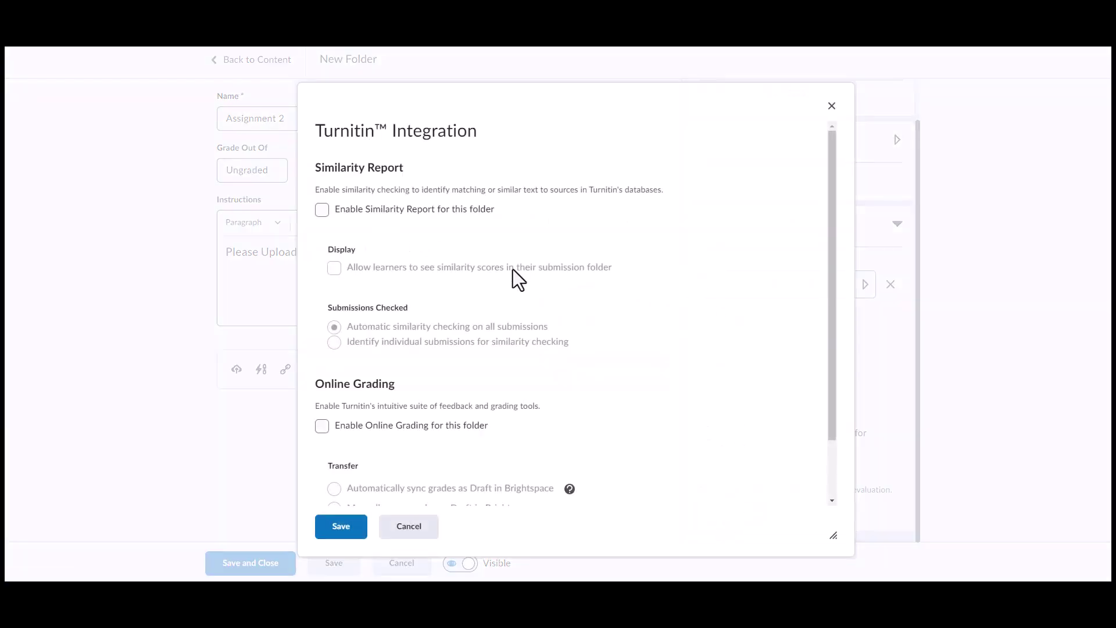
click(322, 210)
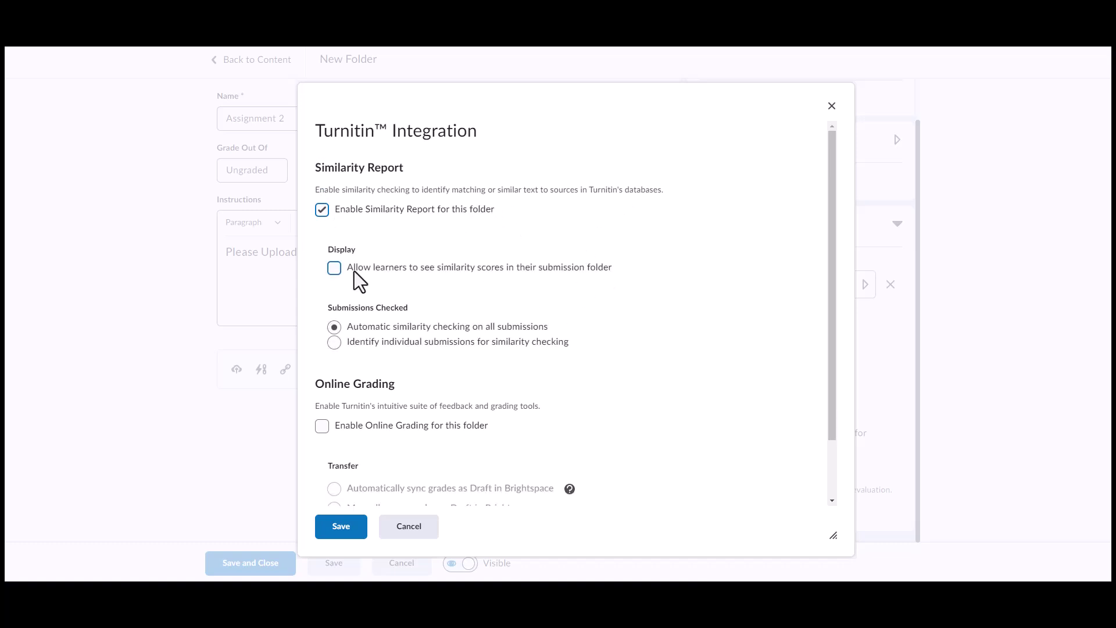
click(335, 268)
scroll(599, 279, down, 1)
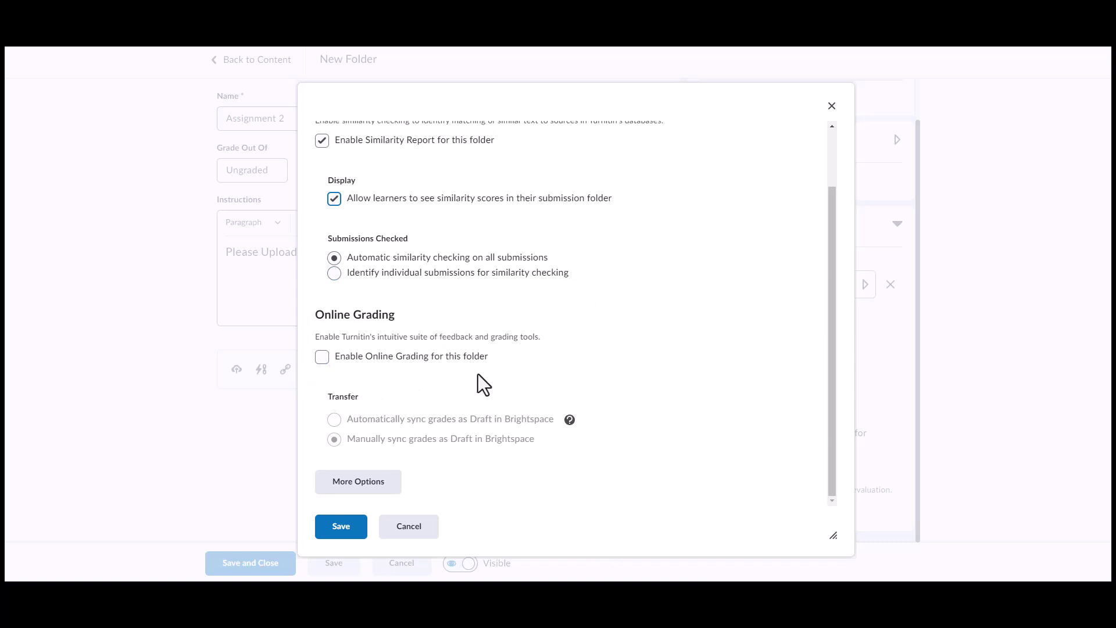
Review Turnitin's additional submission, comparison and similarity report settings, and submit them
click(359, 491)
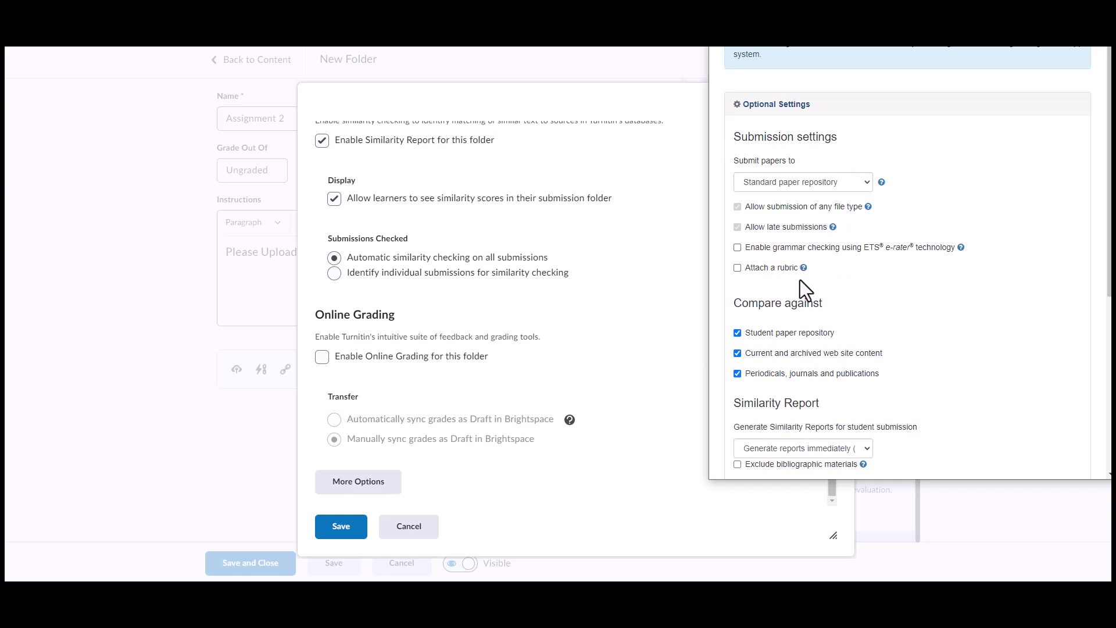
scroll(860, 316, down, 4)
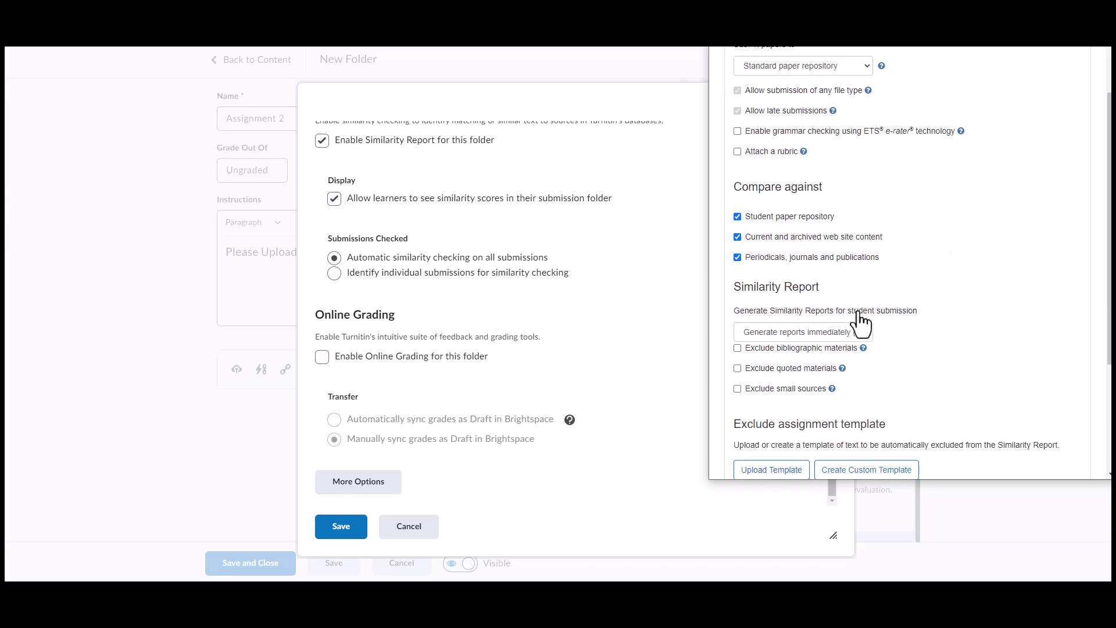
scroll(845, 334, down, 1)
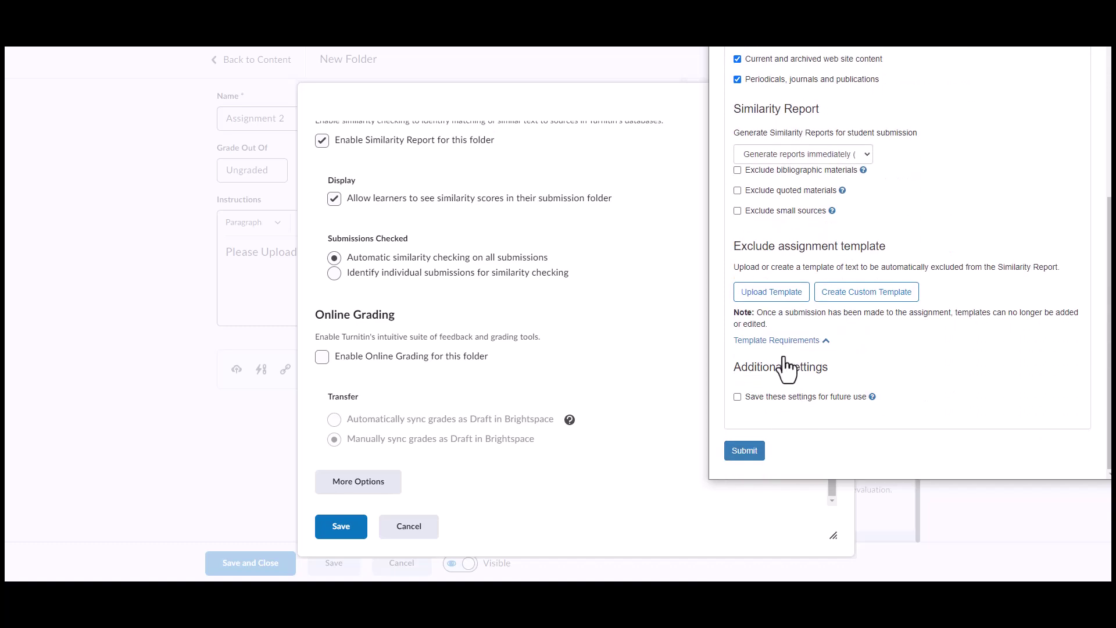
click(753, 458)
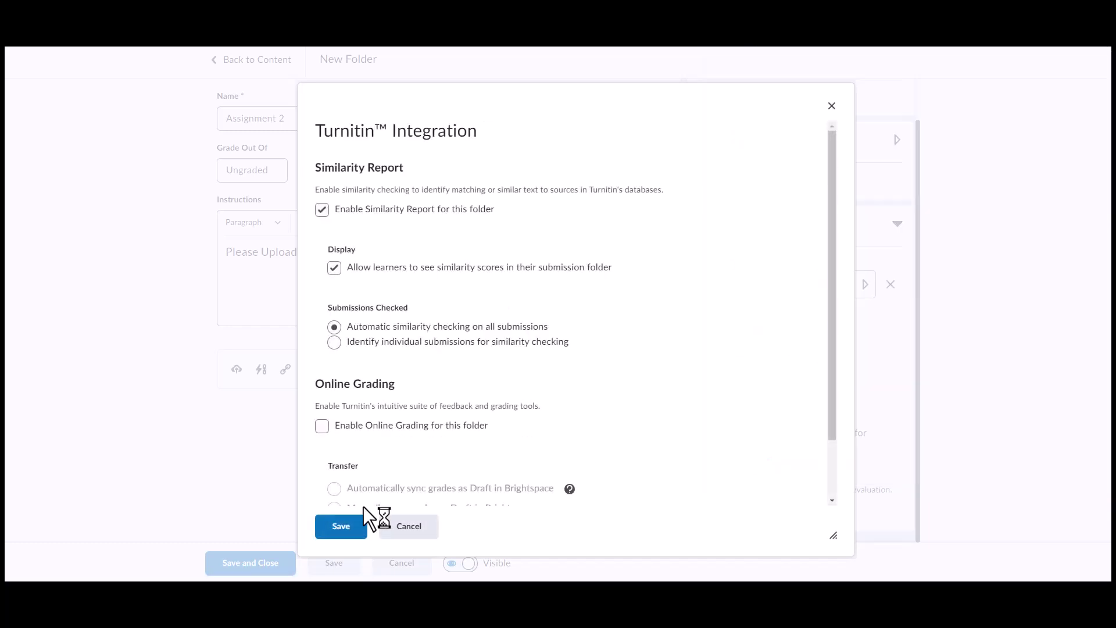
Save the Turnitin integration settings, and save and close the Assignment 2 folder
scroll(491, 476, down, 3)
click(341, 529)
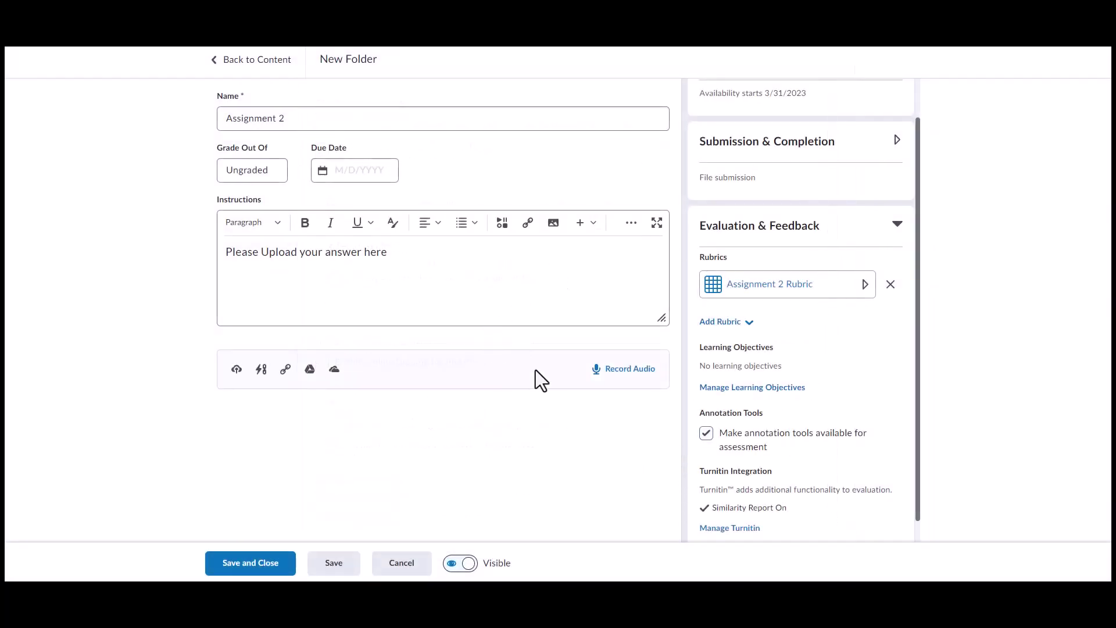
click(244, 571)
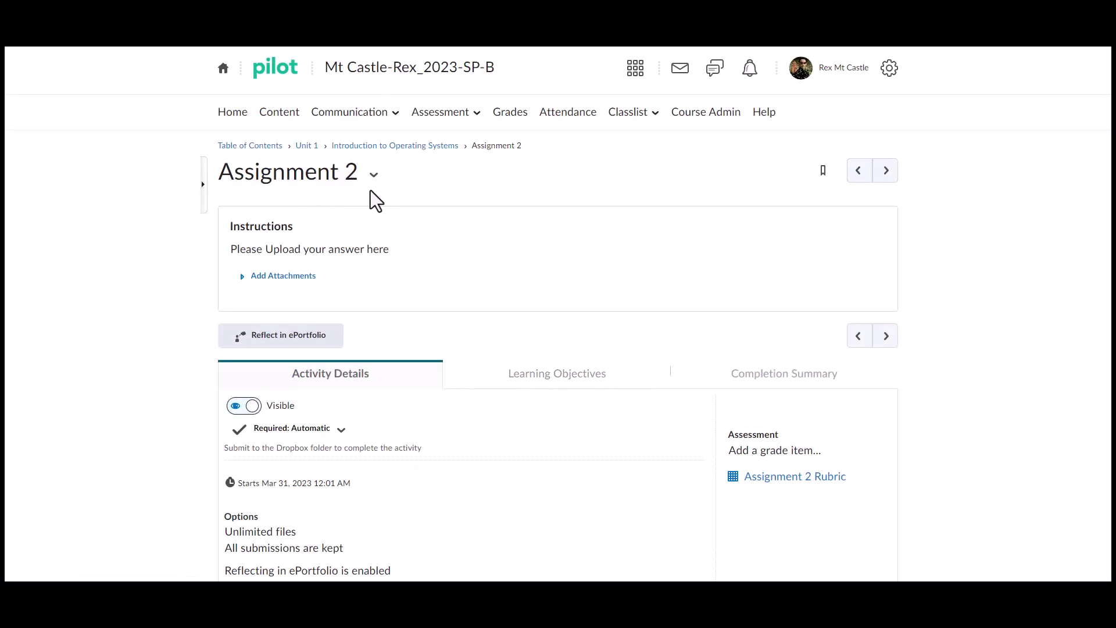
Return to the Introduction to Operating Systems module and check the Assignment 2 entry in its activity list
click(375, 149)
scroll(750, 332, down, 7)
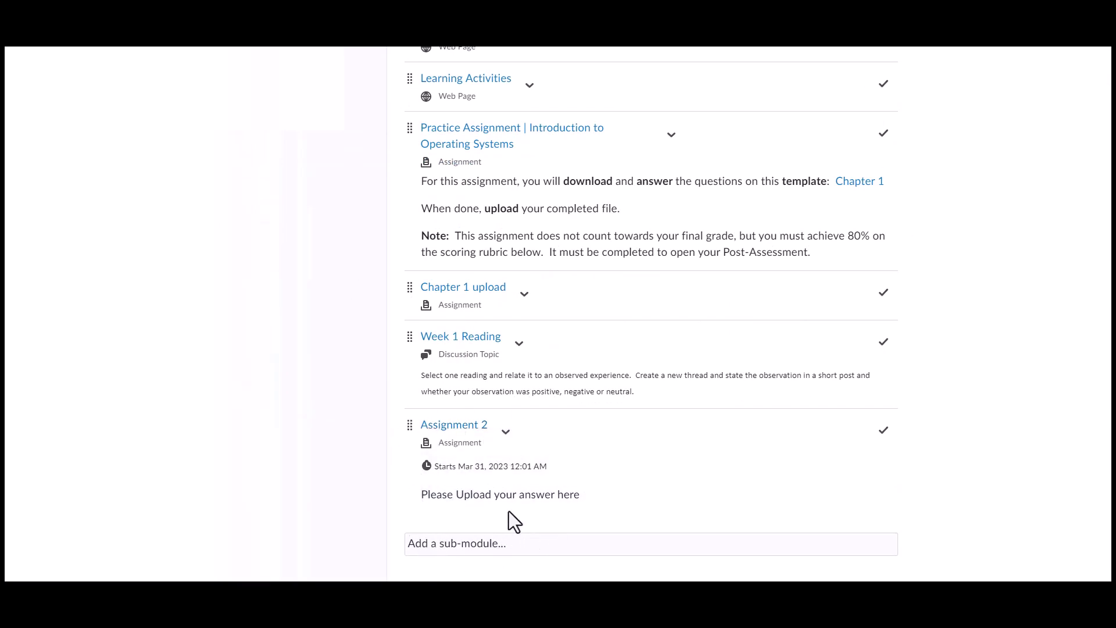
scroll(512, 472, up, 3)
scroll(561, 404, up, 4)
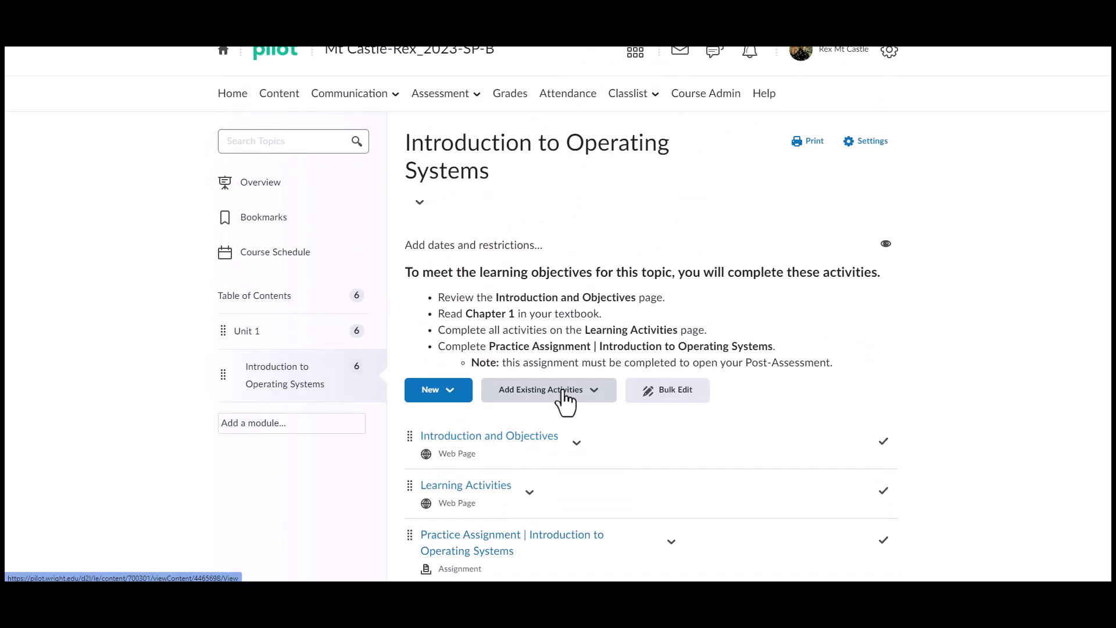